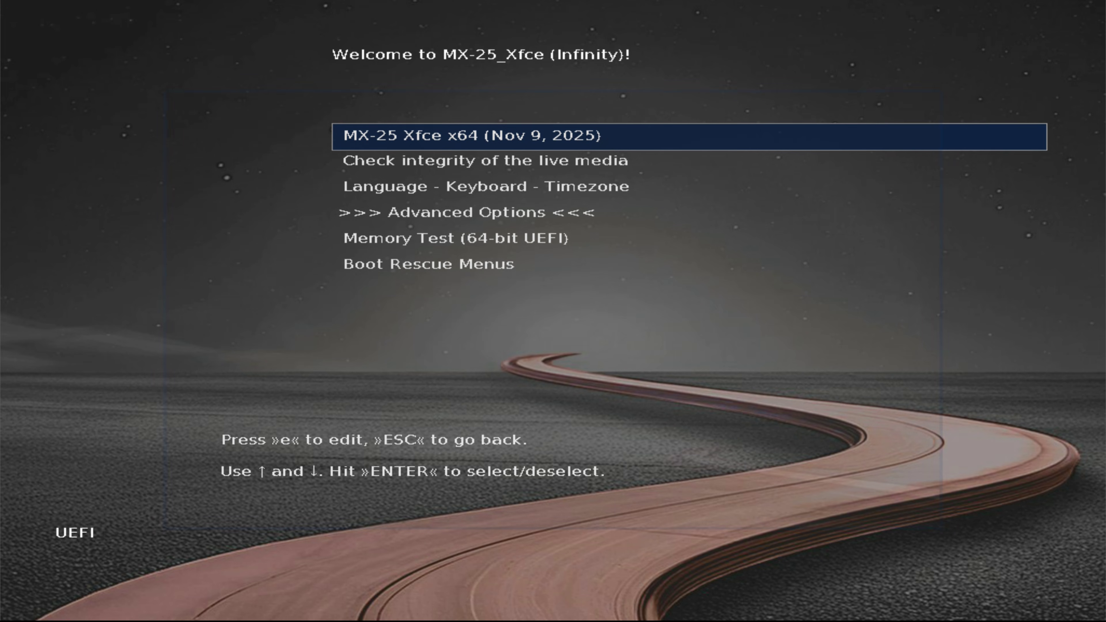
Boot the MX Linux live system from the default boot entry
key("Return")
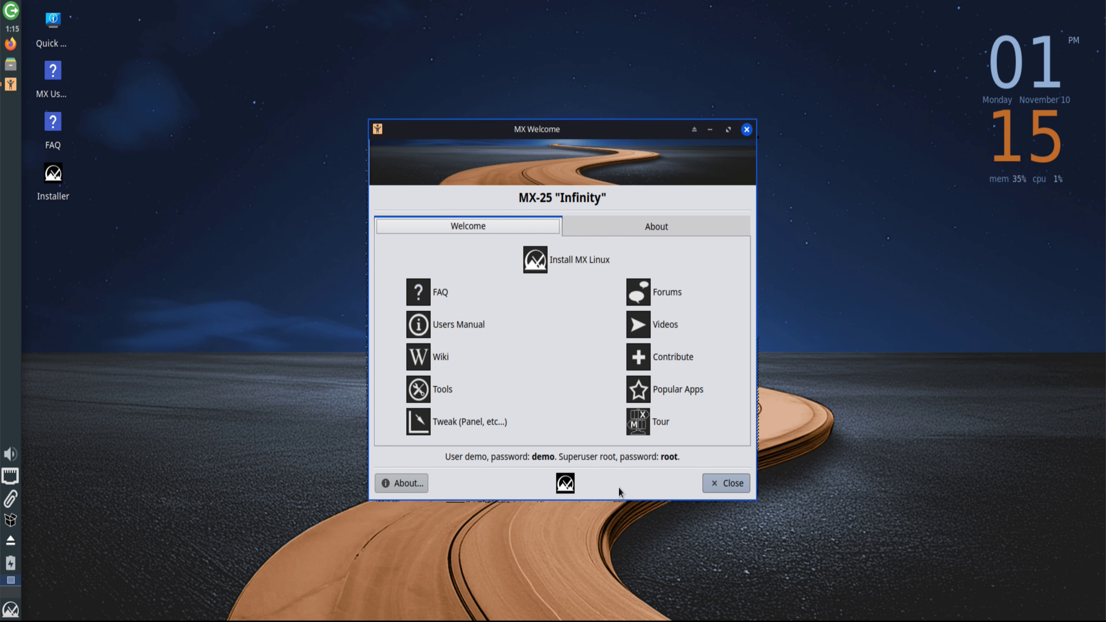
Close MX Welcome, launch the installer, and confirm a Generic 105-key PC keyboard with English (US) layout
left_click(717, 476)
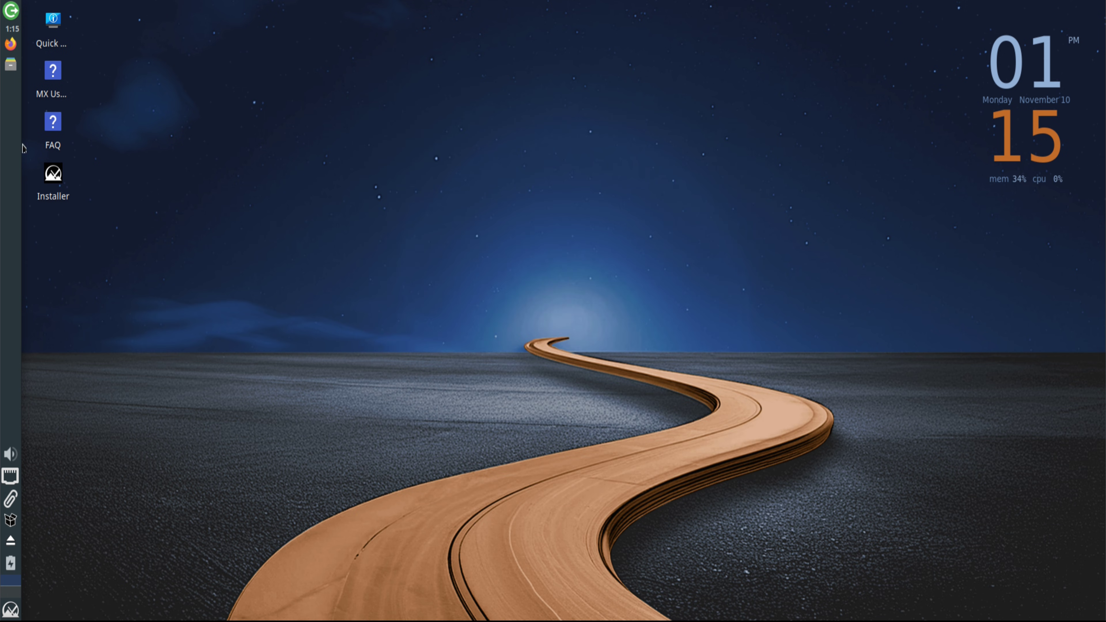
double_click(52, 174)
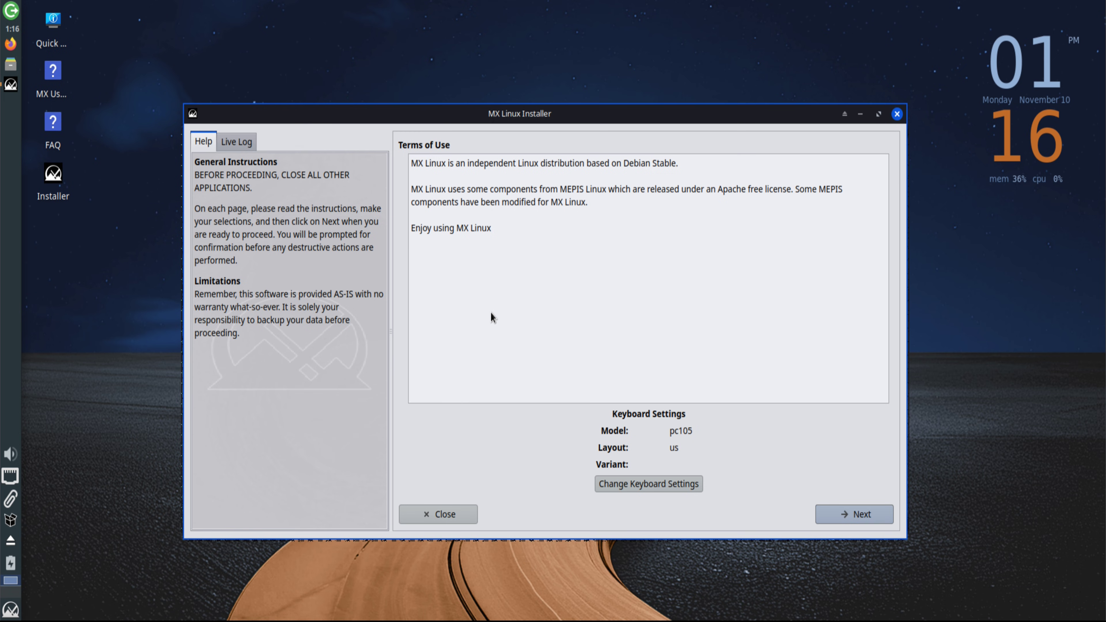
left_click(641, 486)
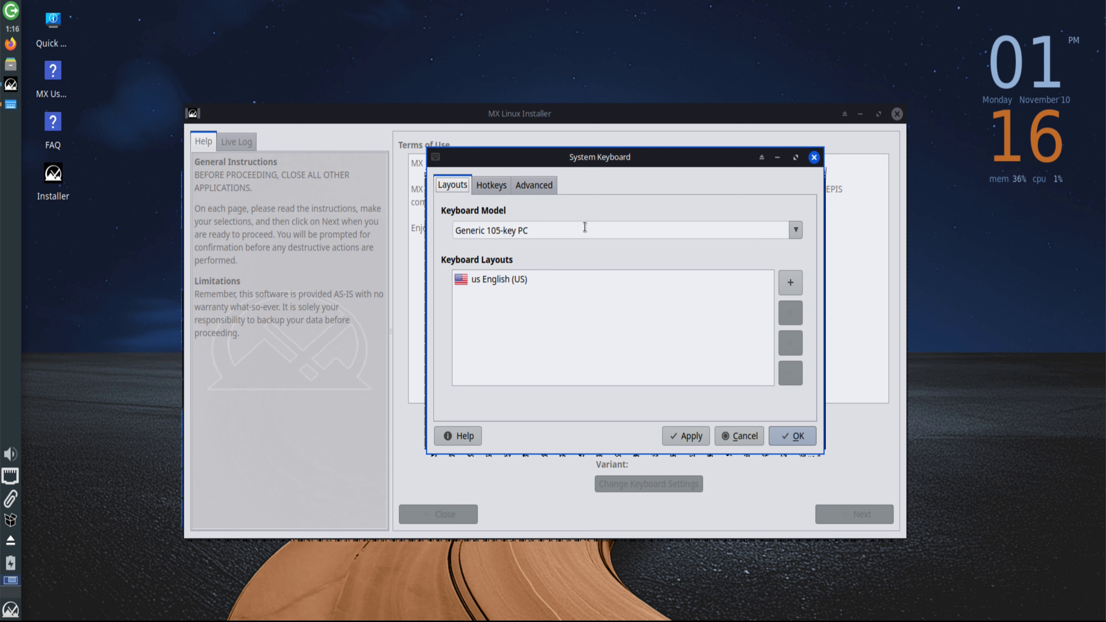
left_click(796, 230)
left_click(815, 226)
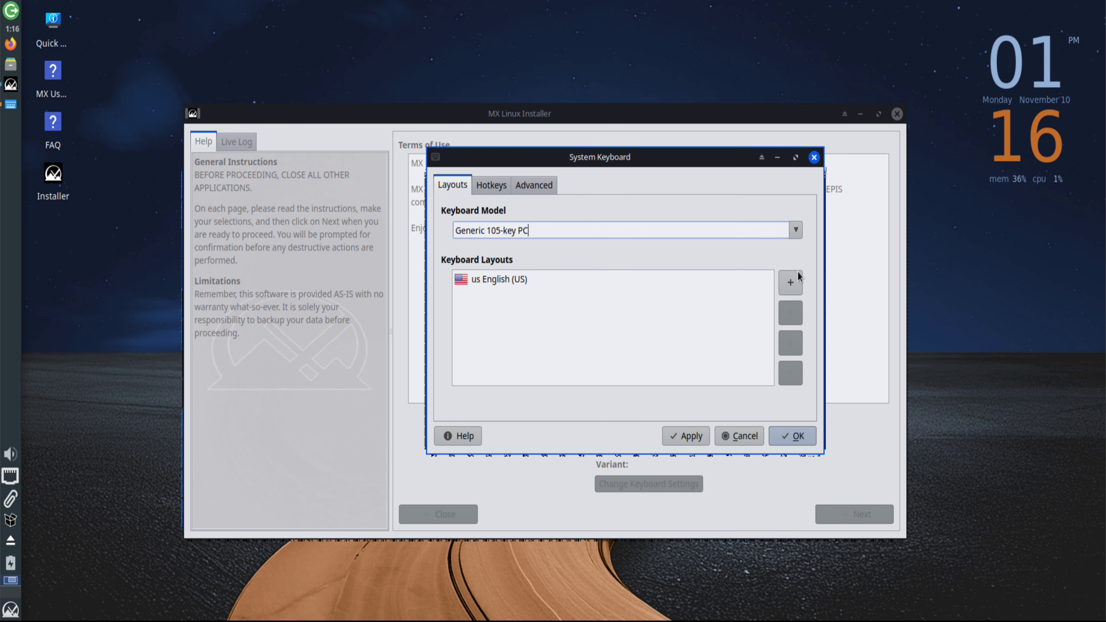
left_click(497, 283)
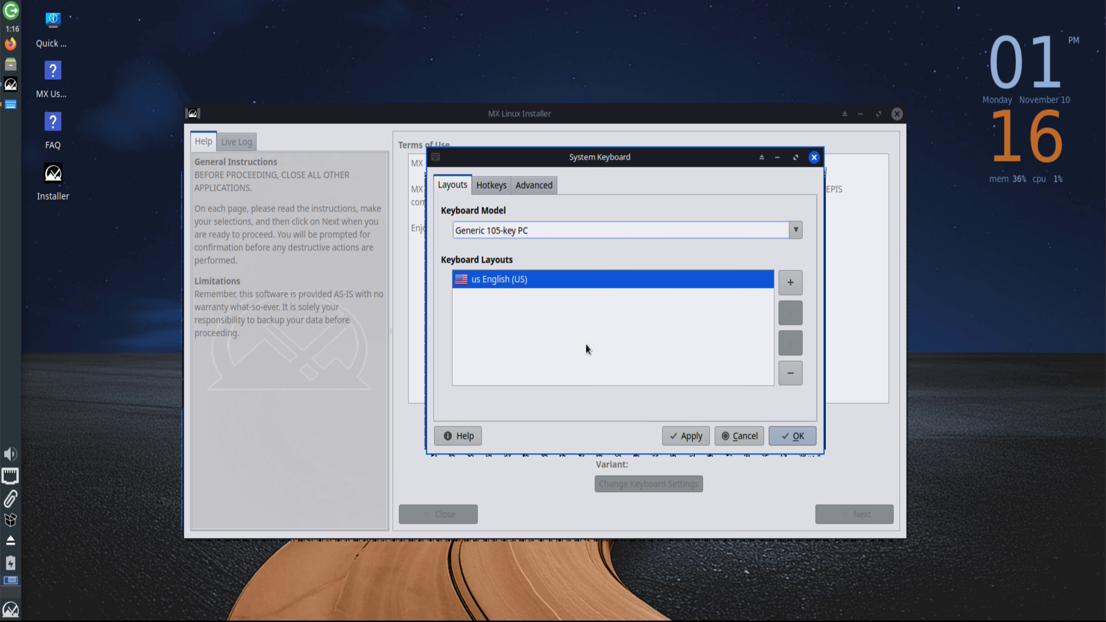
left_click(791, 436)
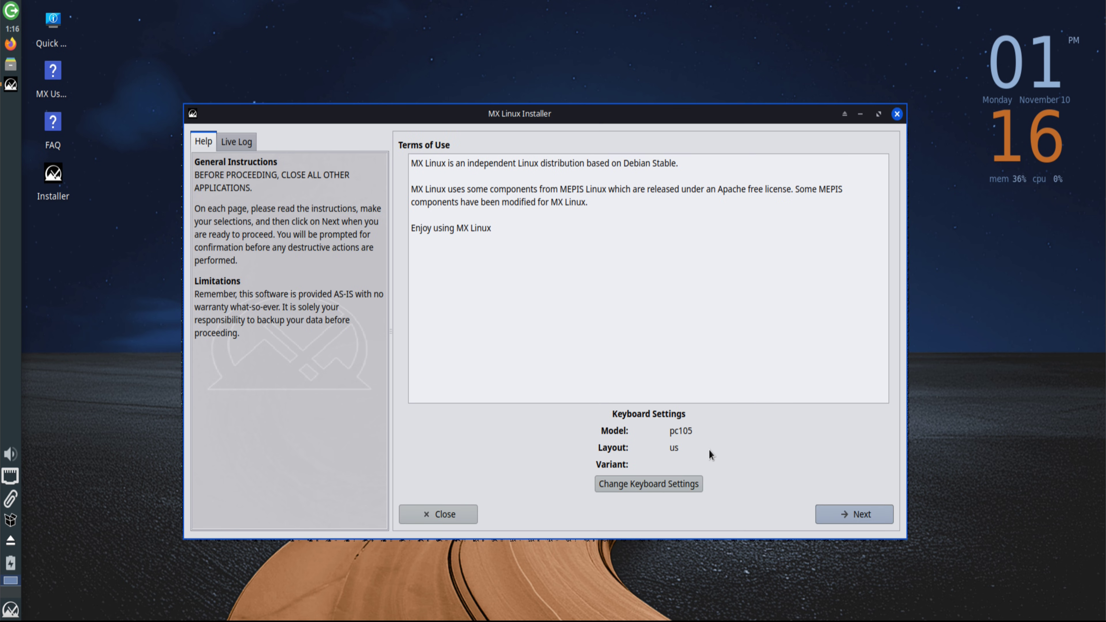
Accept the terms, choose to customize the disk layout, and select the sda disk
left_click(842, 519)
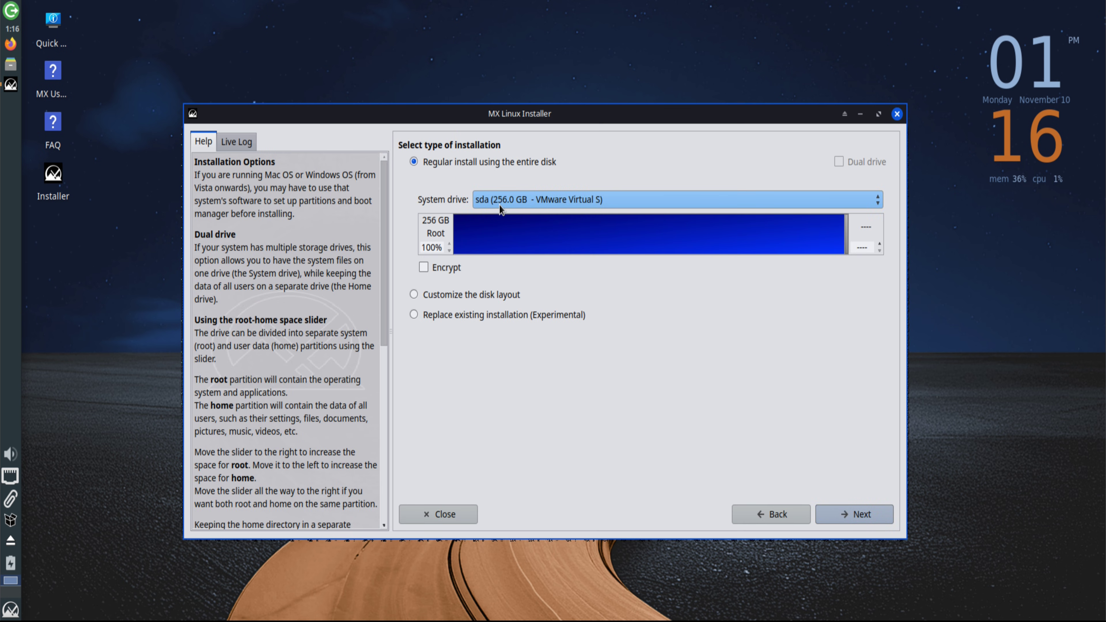
left_click(482, 296)
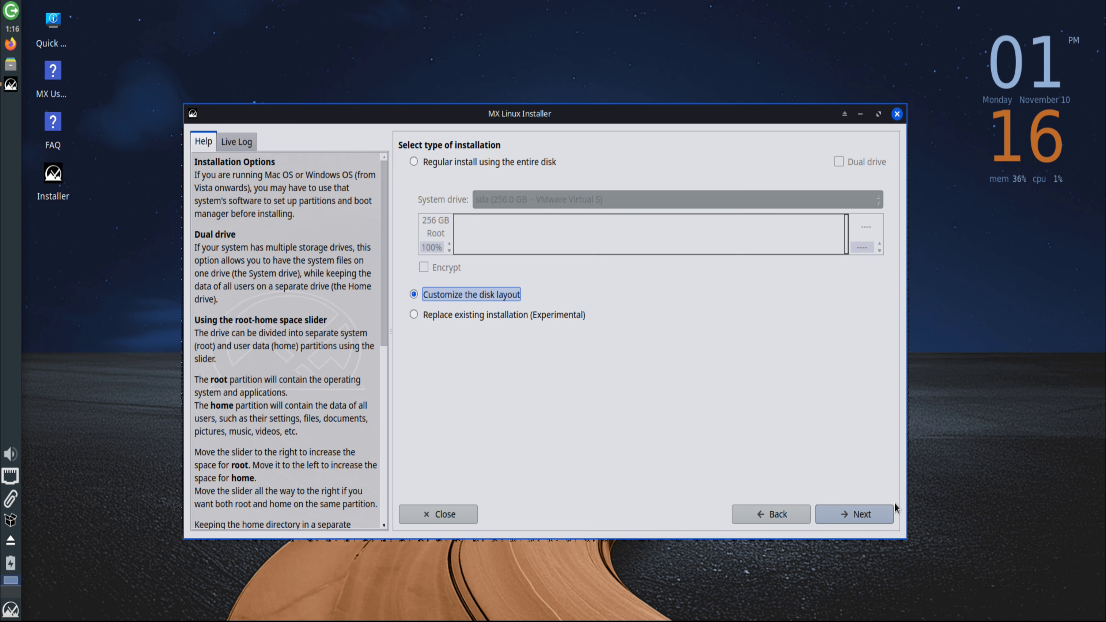
left_click(875, 519)
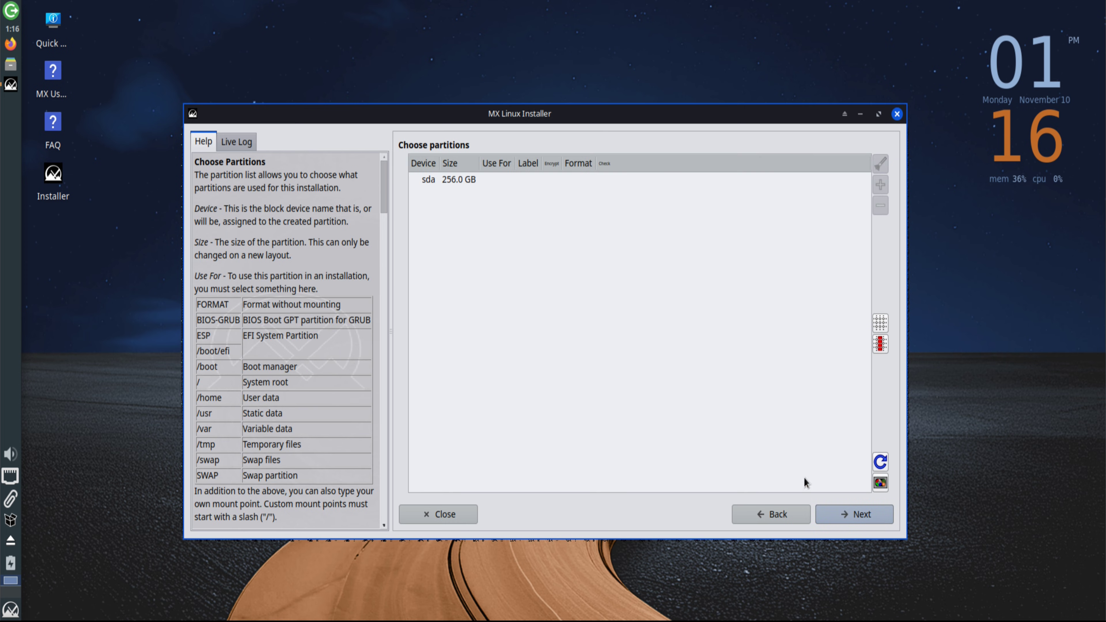
left_click(457, 181)
Create sda1 as a 512 MB EFI system partition
left_click(880, 184)
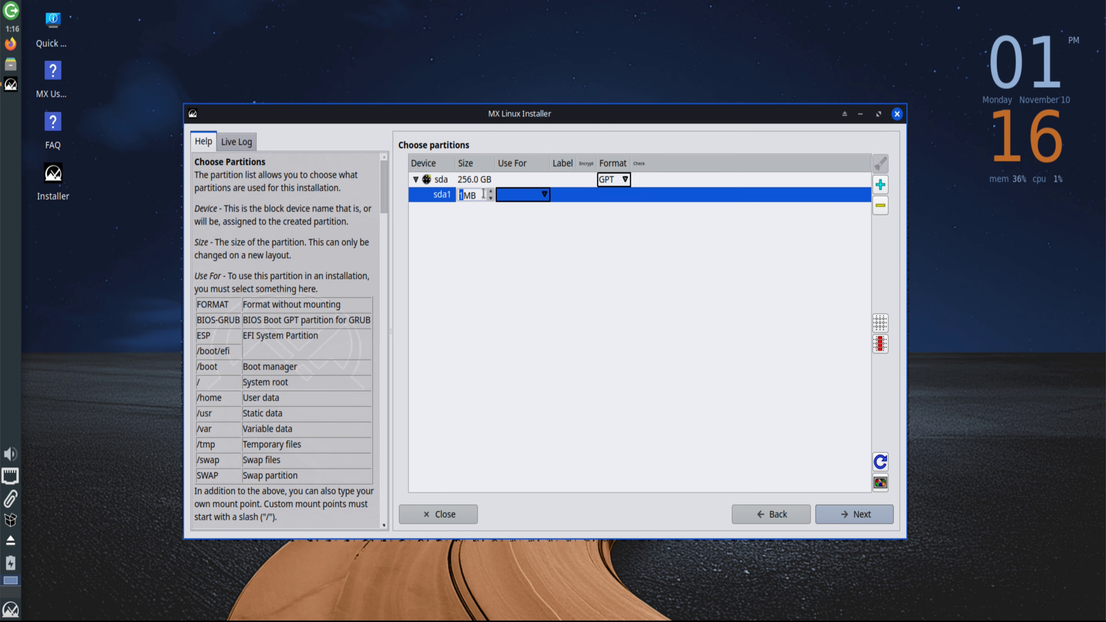
left_click(542, 194)
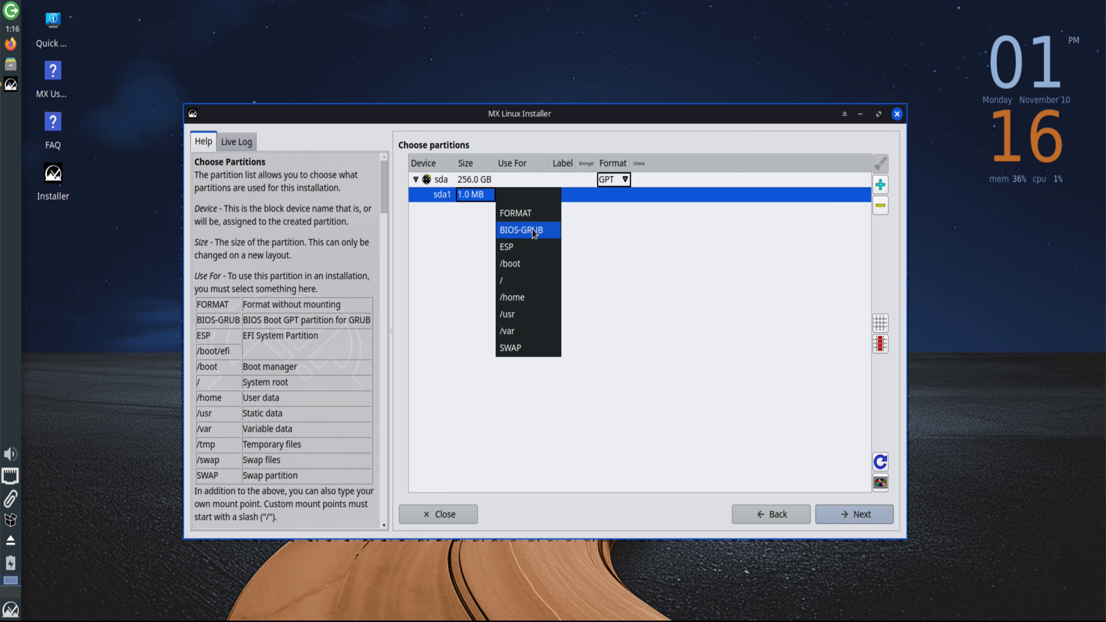
left_click(514, 246)
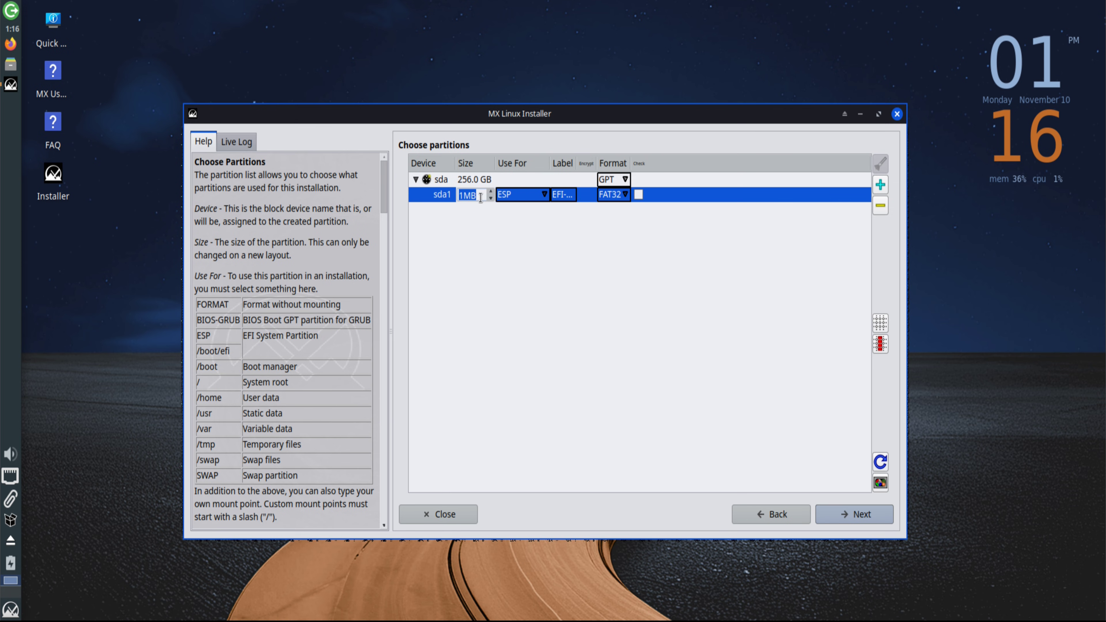
type("512")
left_click(634, 224)
Add sda2 as an 8192 MB swap partition labelled swapMX
left_click(880, 185)
left_click(481, 215)
double_click(480, 213)
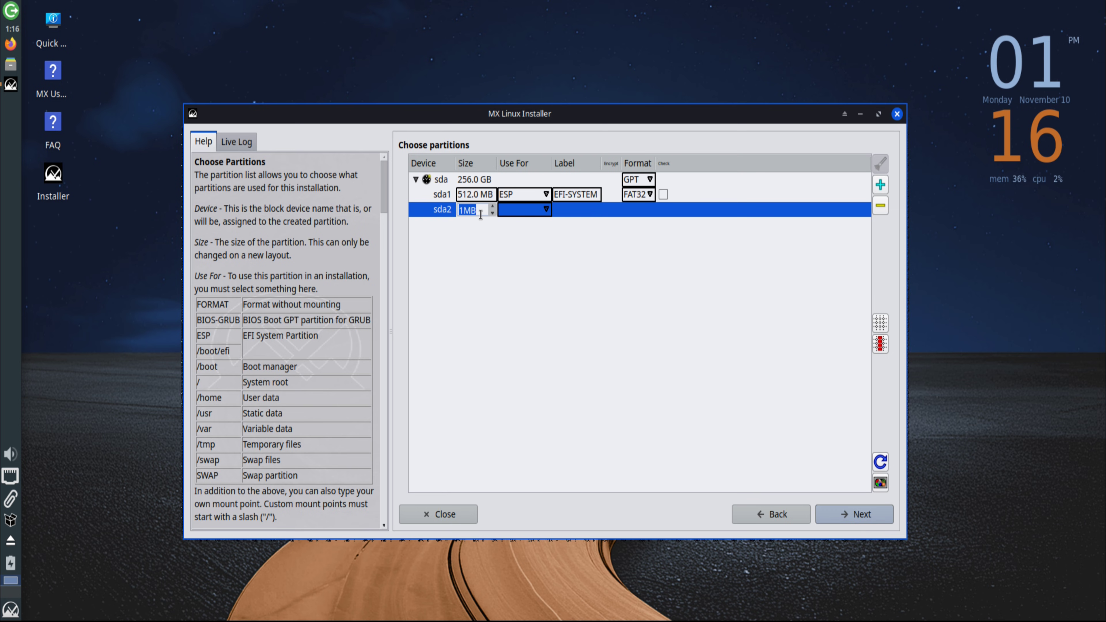
type("8192")
left_click(546, 211)
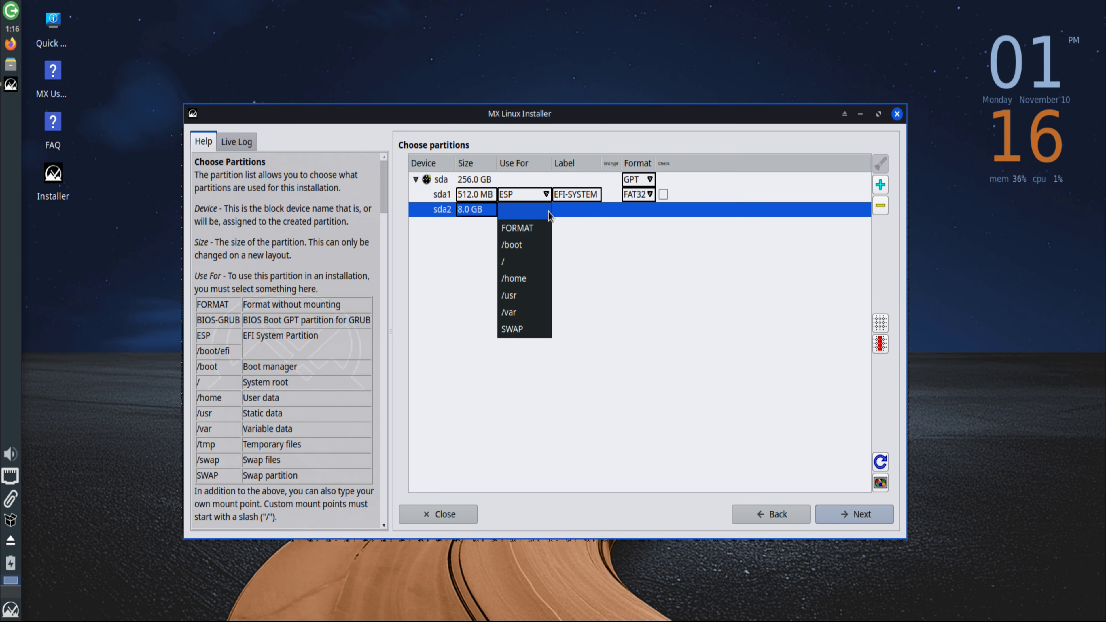
left_click(525, 329)
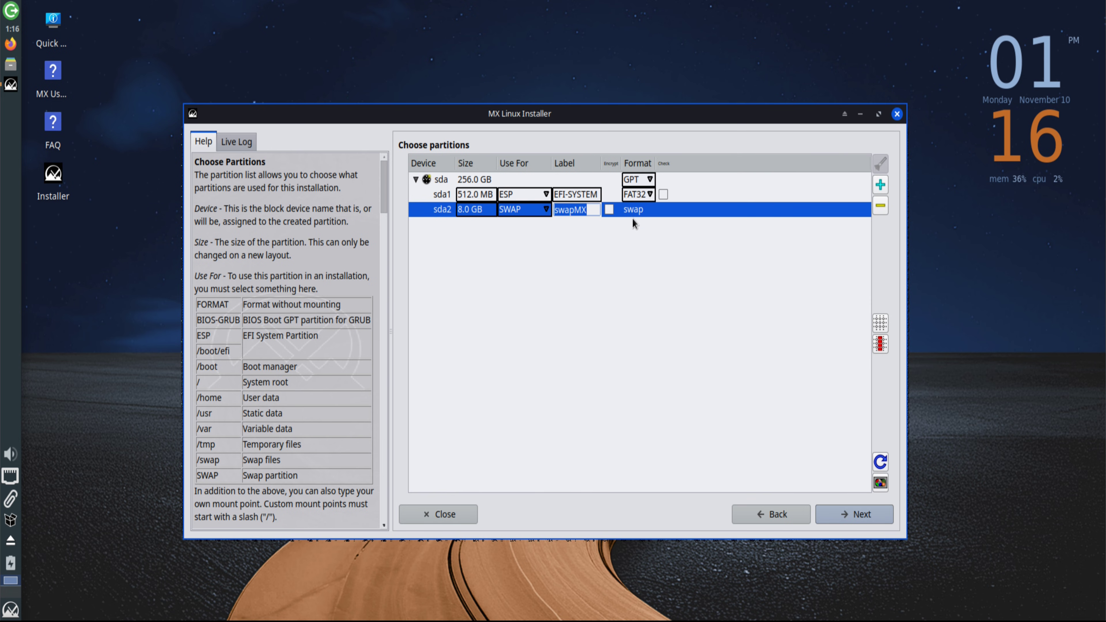
left_click(623, 234)
left_click(880, 185)
Size sda3 at 20000 MB (19.5 GB) and assign it to /usr
left_click(487, 226)
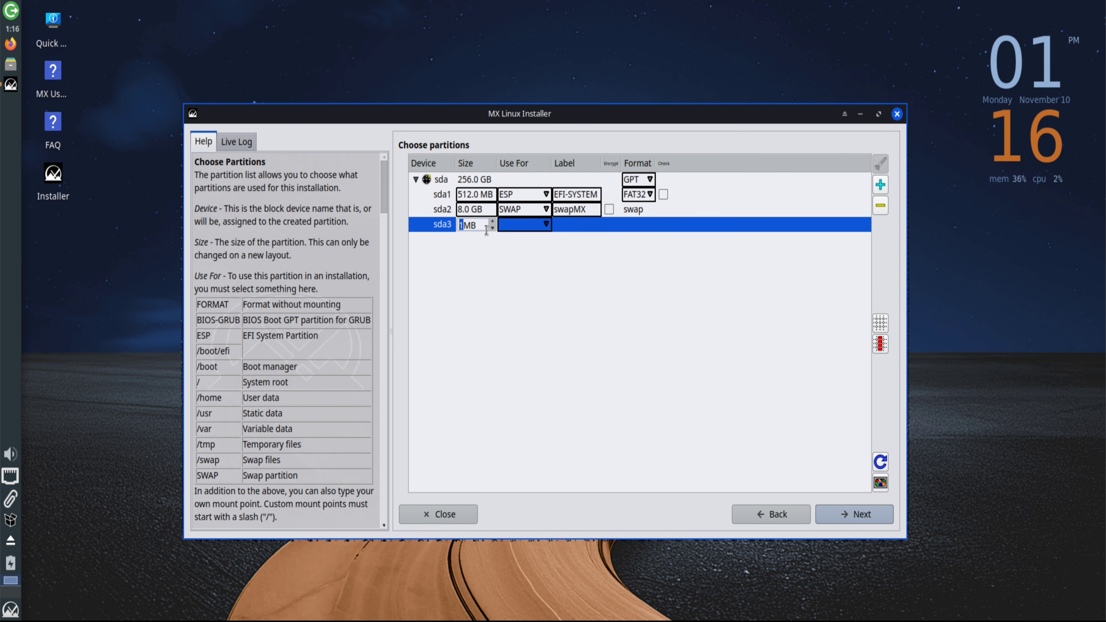
left_click_drag(486, 227, 447, 227)
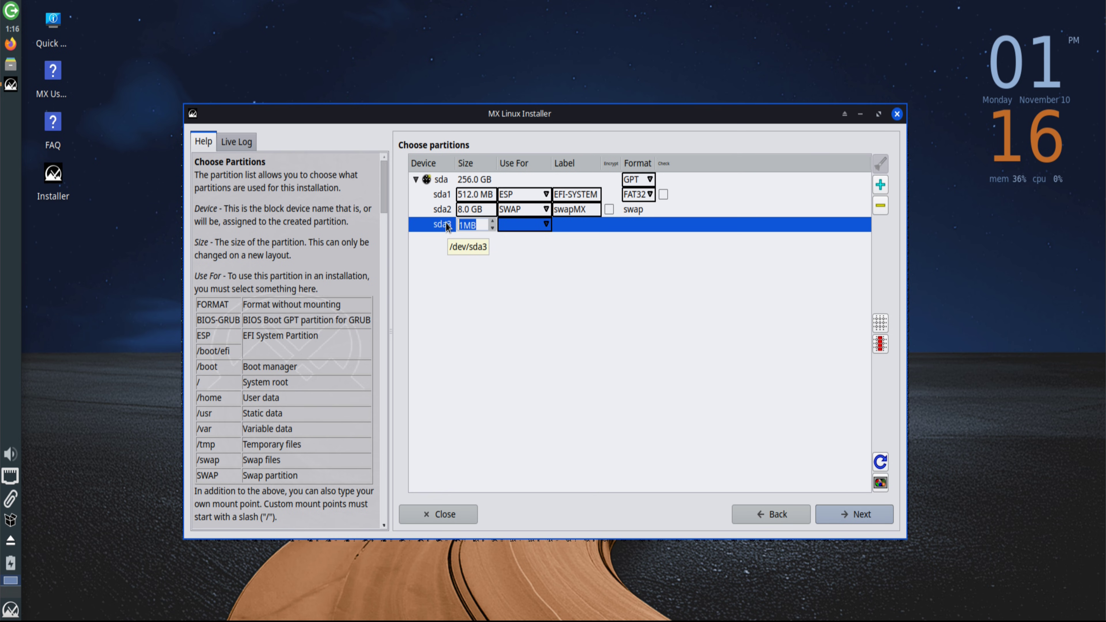
type("20000M")
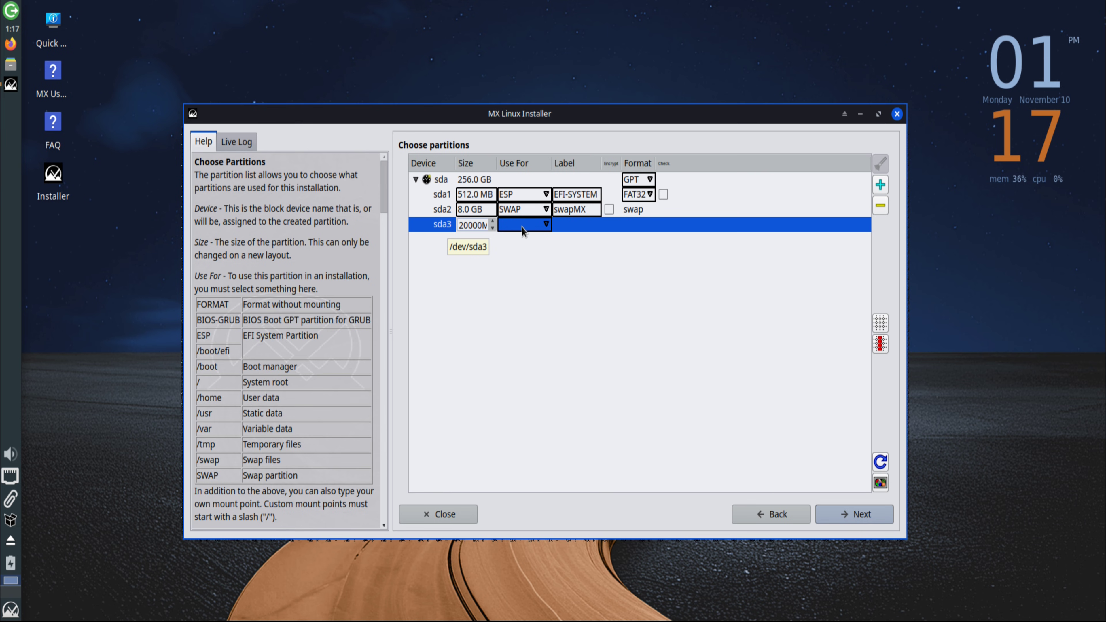
left_click(539, 228)
left_click(544, 227)
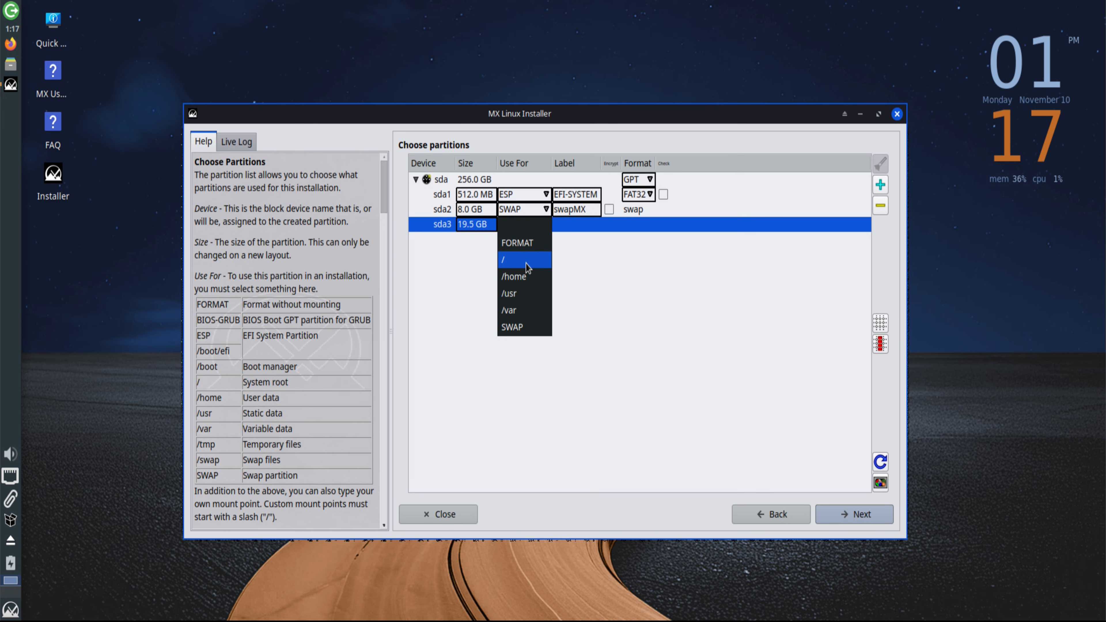
left_click(526, 295)
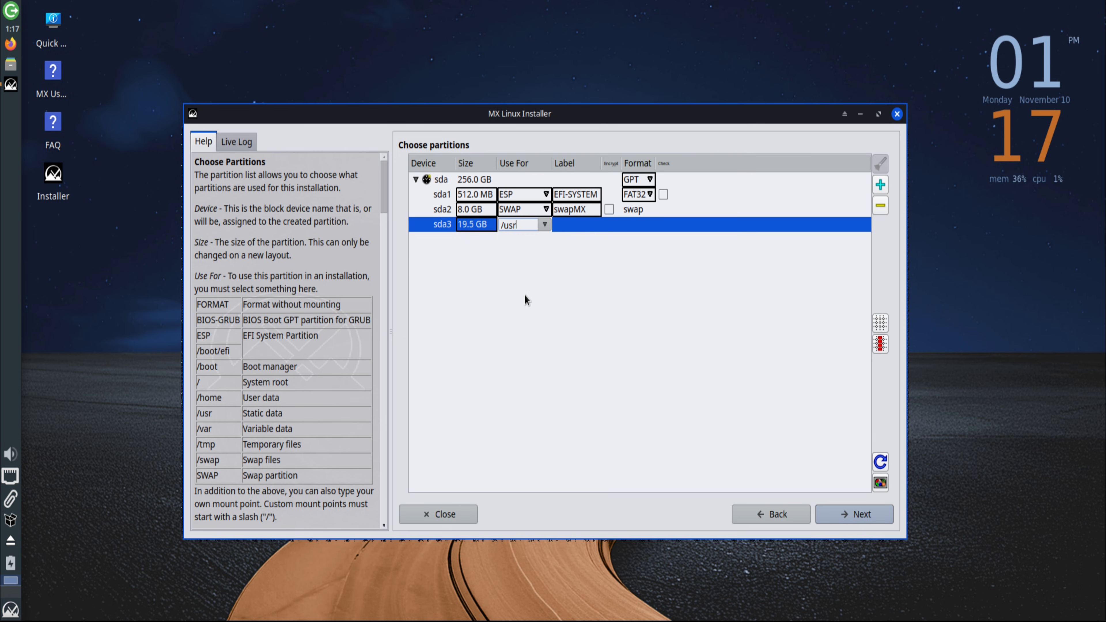
Add sda4 at 80000 MB and assign it to /home
left_click(880, 185)
left_click(482, 243)
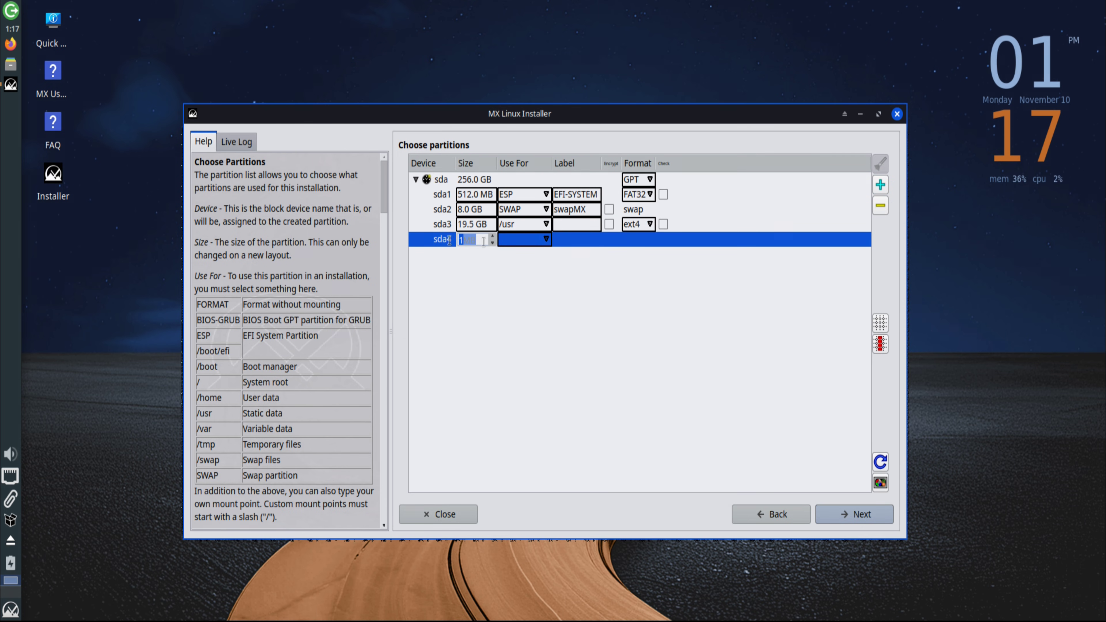
type("80000M")
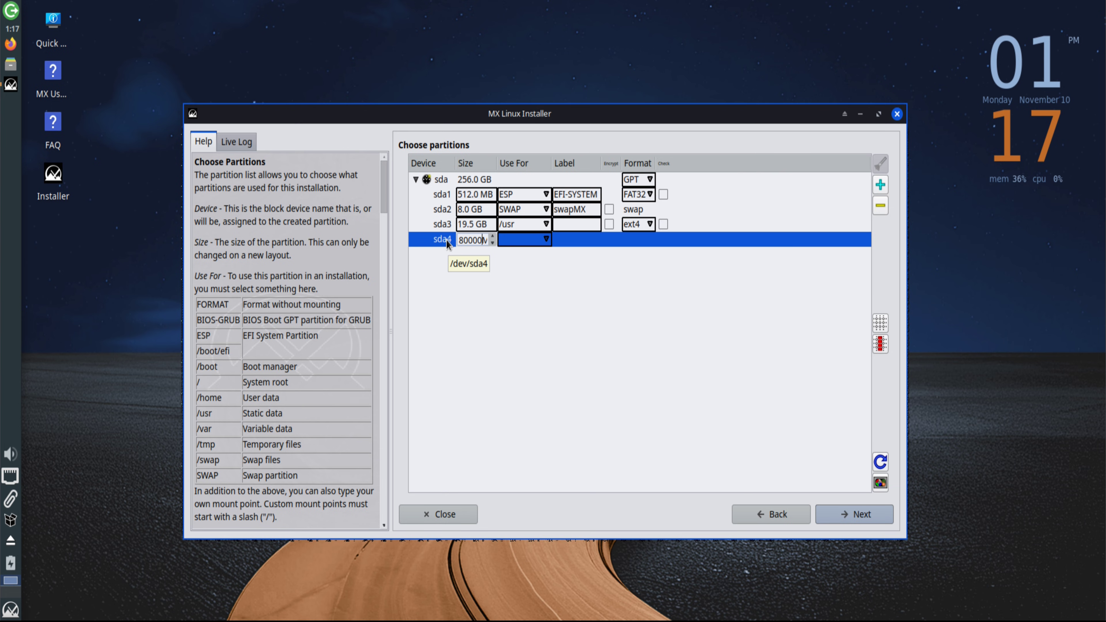
left_click(543, 242)
left_click(544, 240)
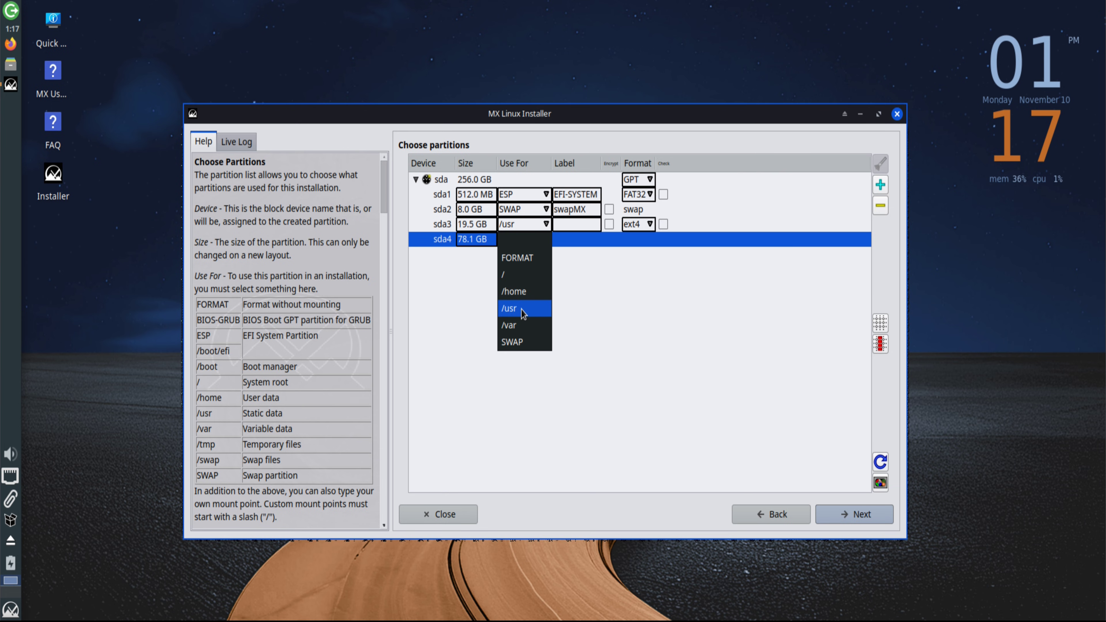
left_click(514, 291)
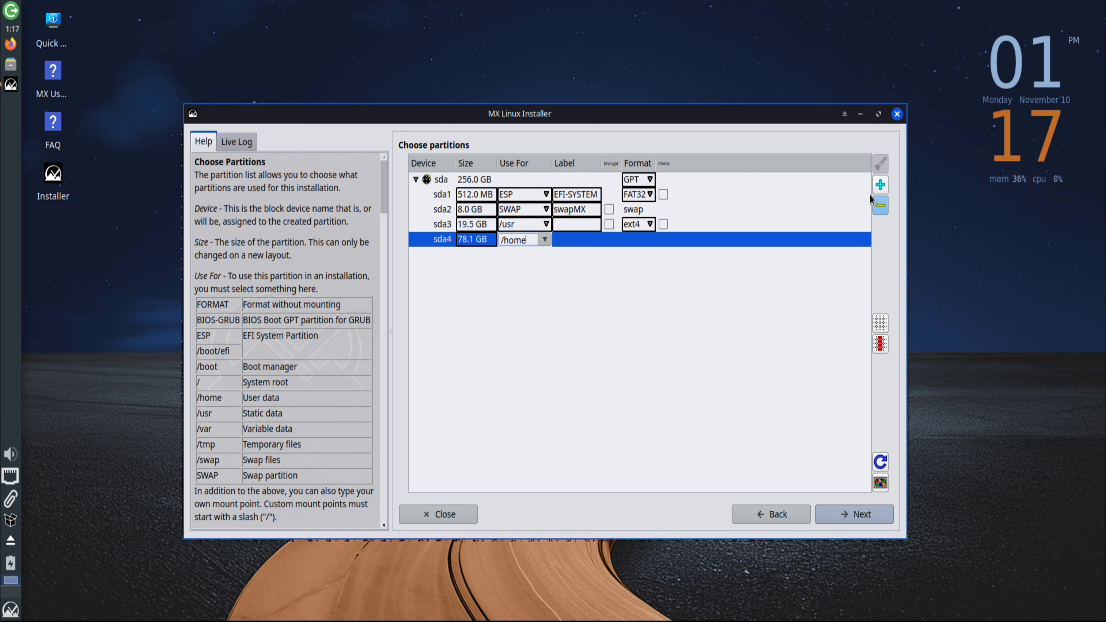
Add sda5 at 50000 MB for /var and a final sda6 as the root partition
left_click(880, 185)
left_click(474, 255)
left_click(475, 255)
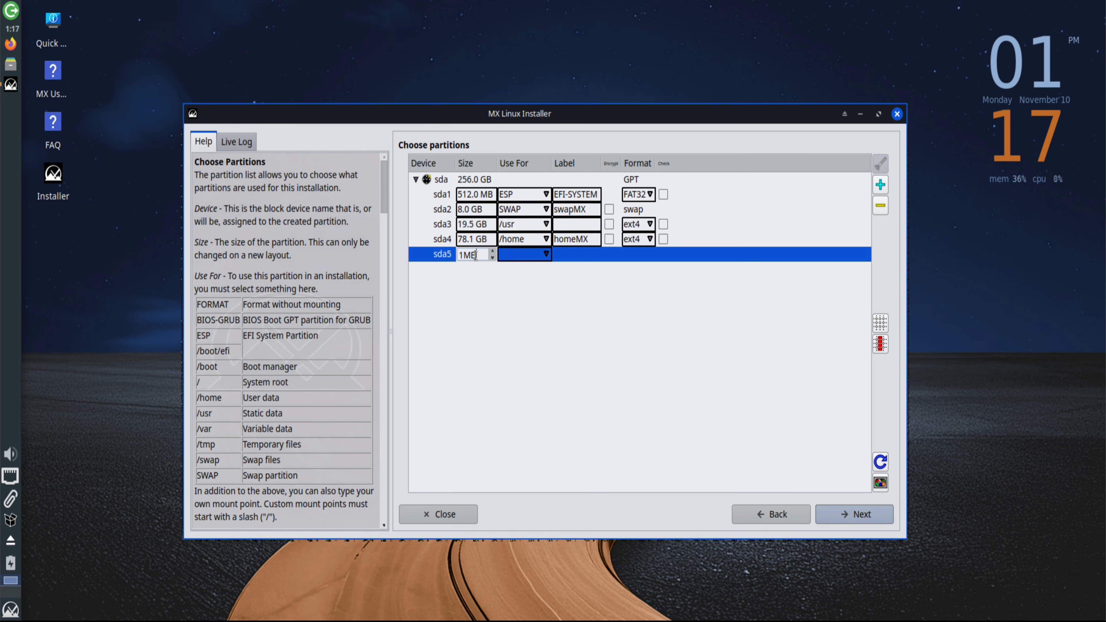
key("BackSpace")
type("50000M")
left_click(523, 254)
left_click(523, 307)
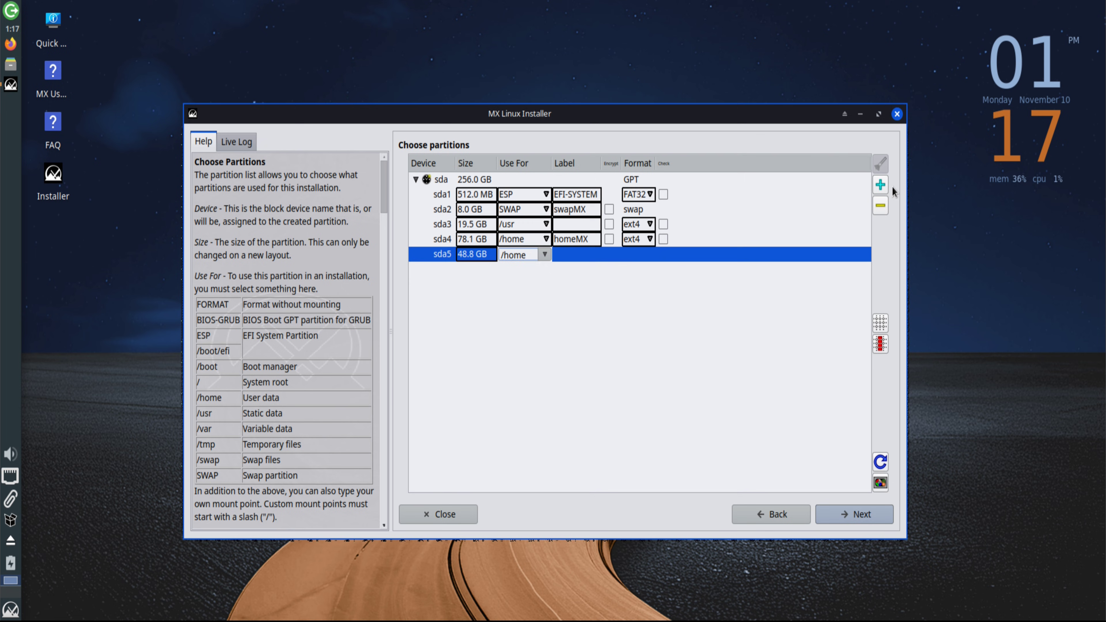
left_click(879, 185)
left_click(502, 270)
left_click(544, 269)
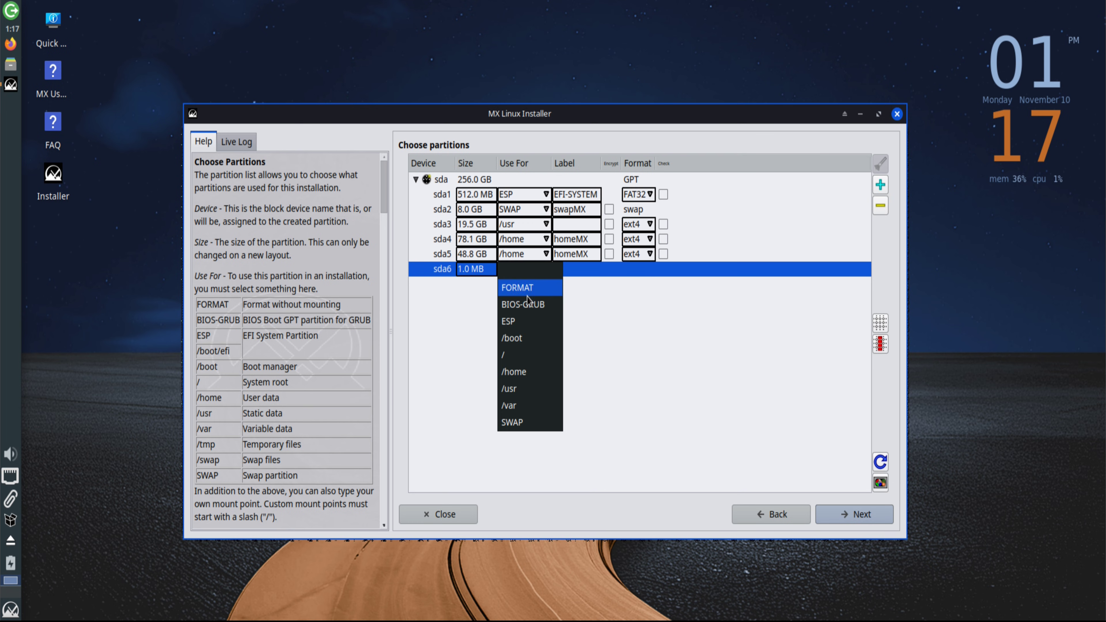
left_click(523, 355)
left_click(477, 257)
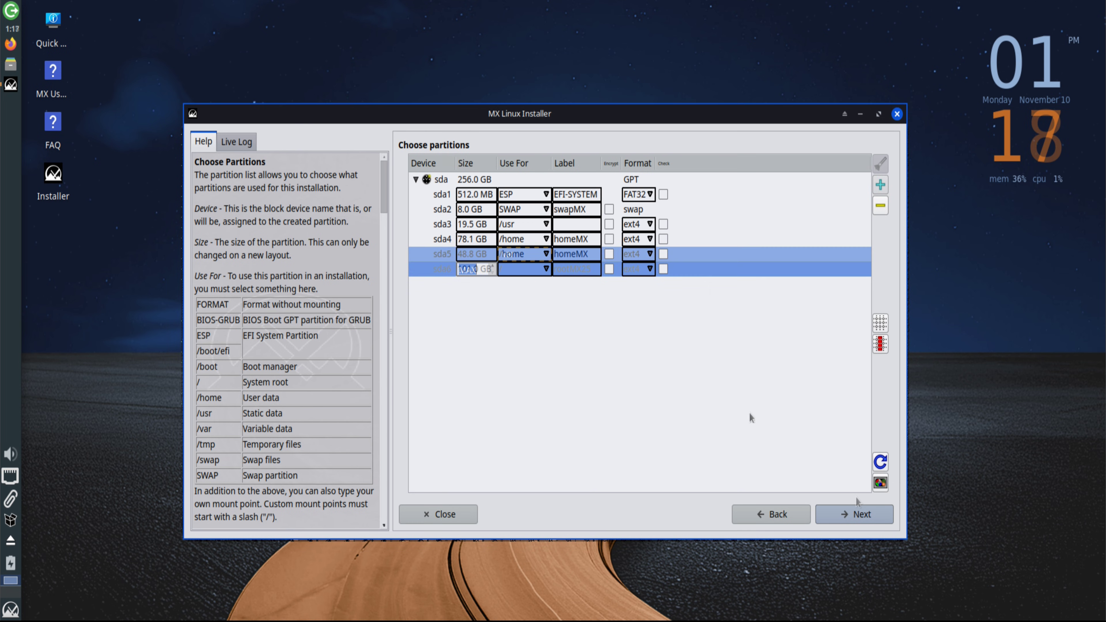
Approve the partition plan, start the installation, and keep GRUB on the ESP
left_click(860, 517)
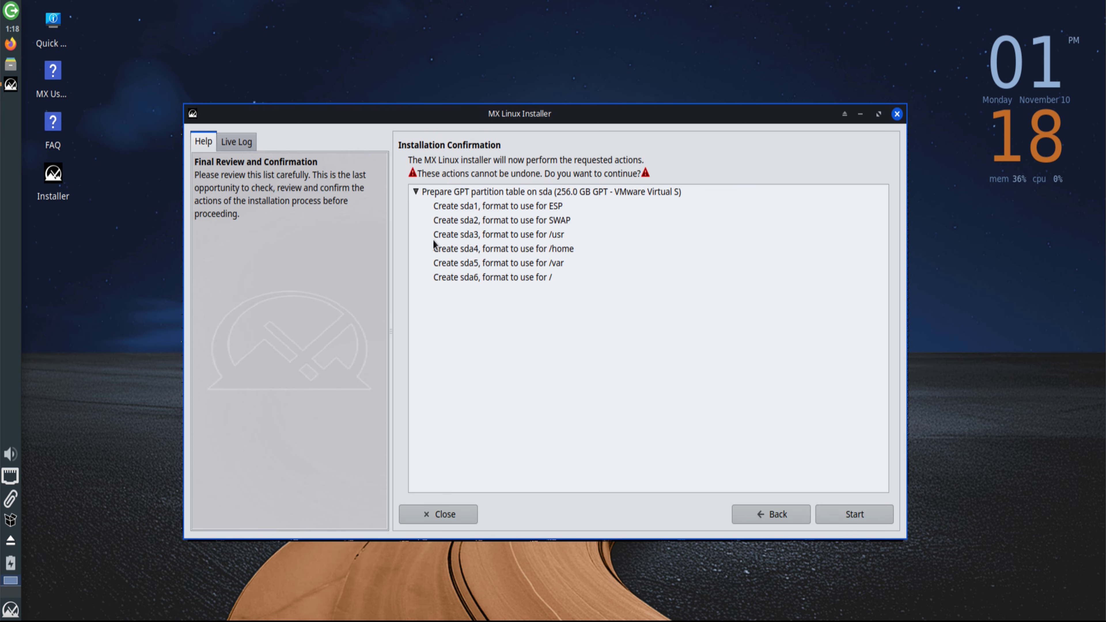
left_click(849, 514)
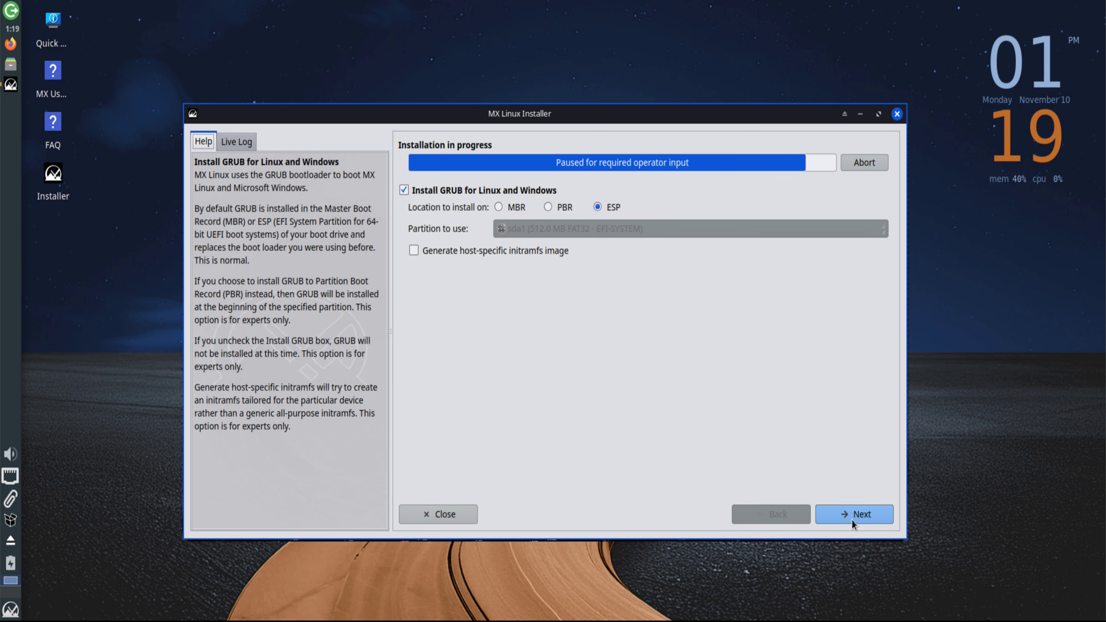
left_click(852, 520)
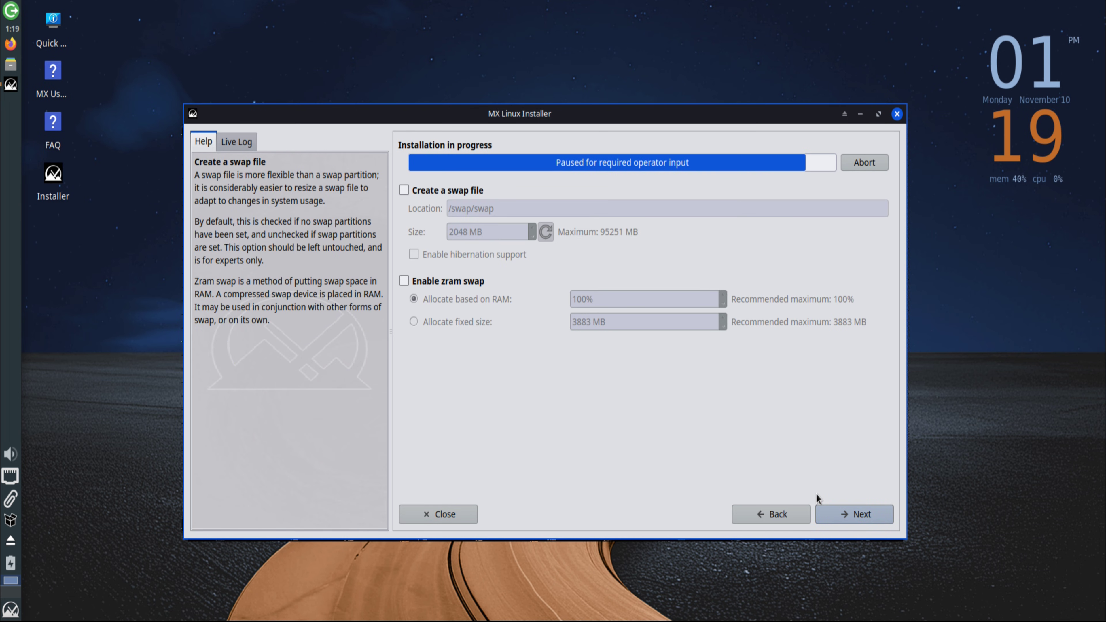
Enable a 4096 MB swap file and turn on zram swap
left_click(425, 192)
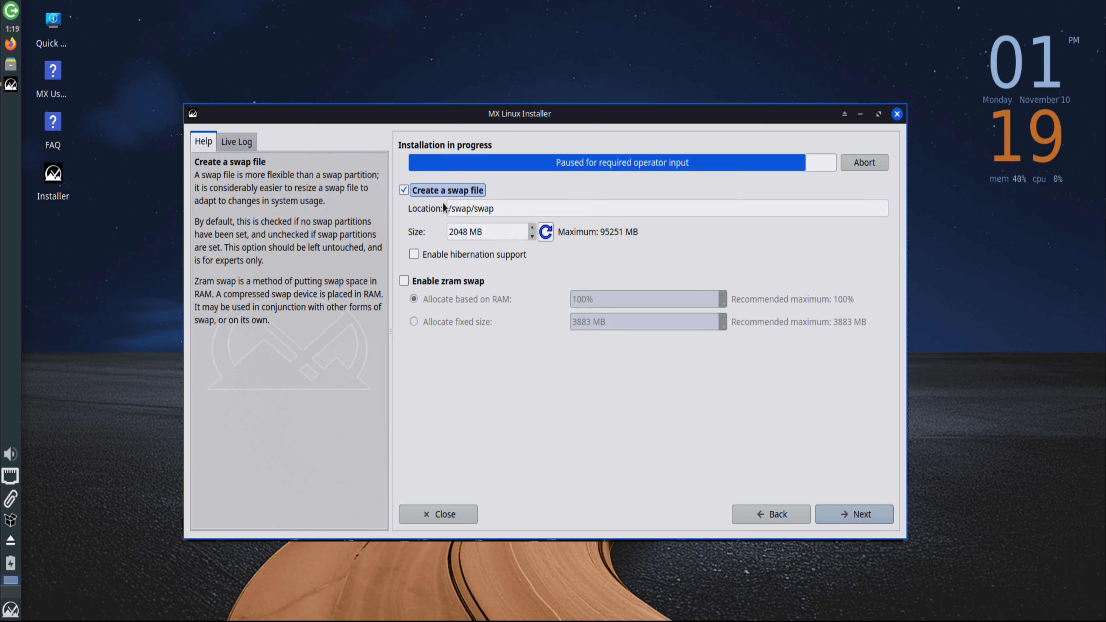
key("Tab")
key("Tab")
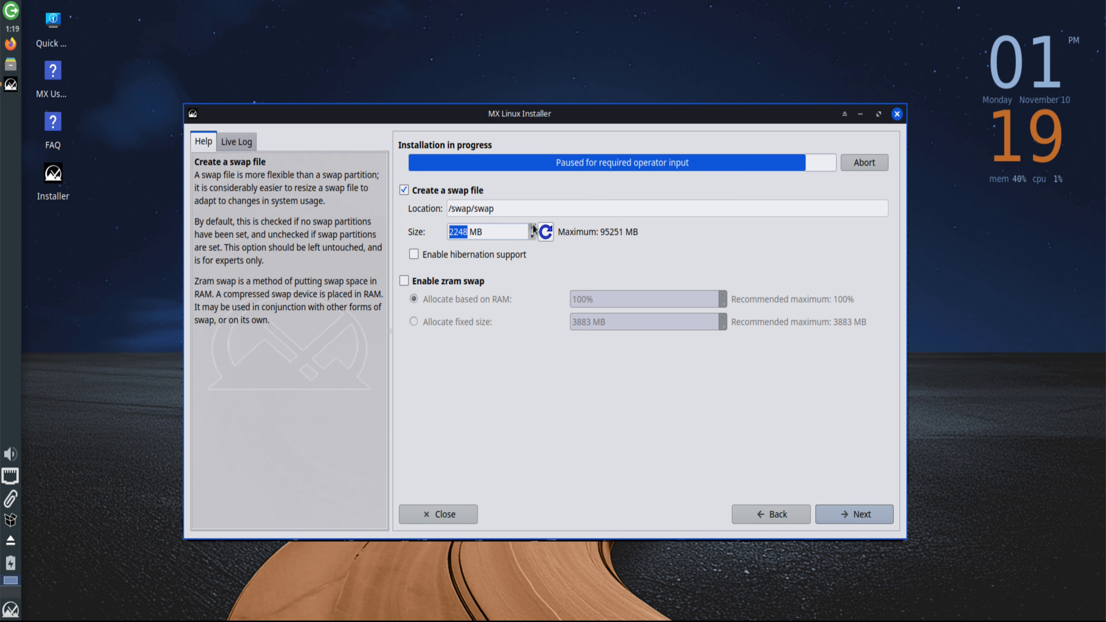
left_click_drag(482, 232, 425, 227)
type("4096")
left_click(414, 285)
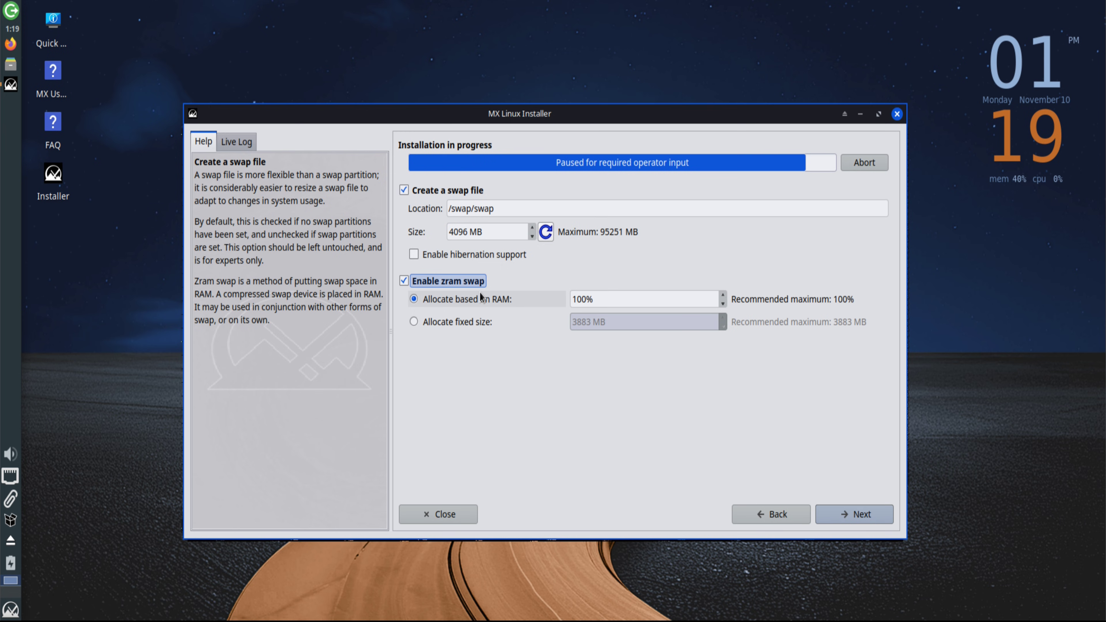
Name the computer TechSolutionZ-PC in domain youtube, then begin entering the default login name
left_click(888, 515)
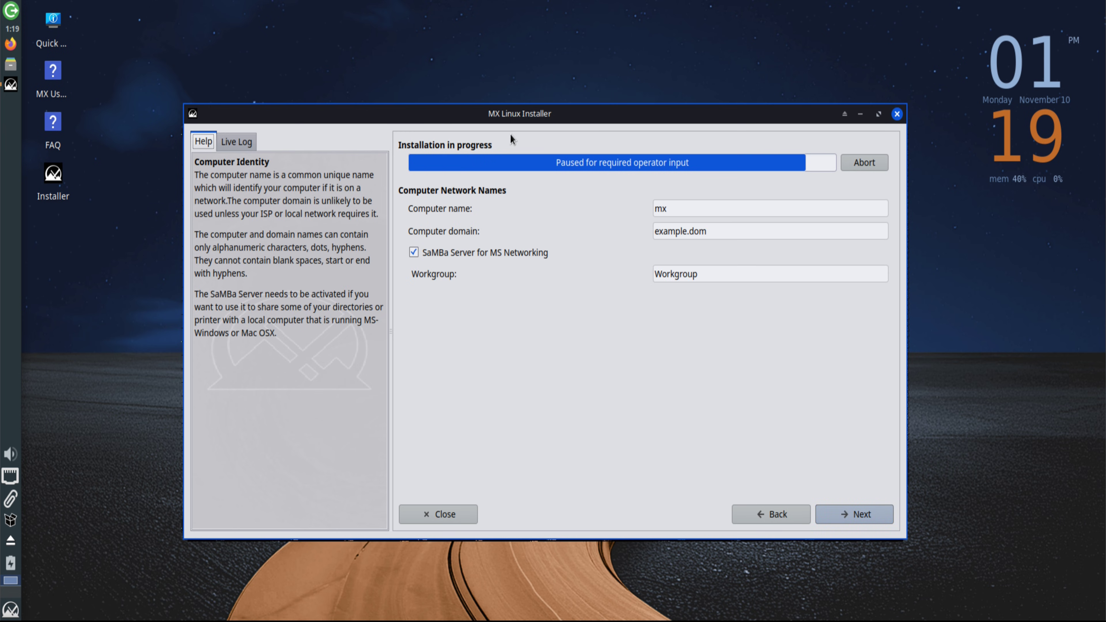
triple_click(714, 231)
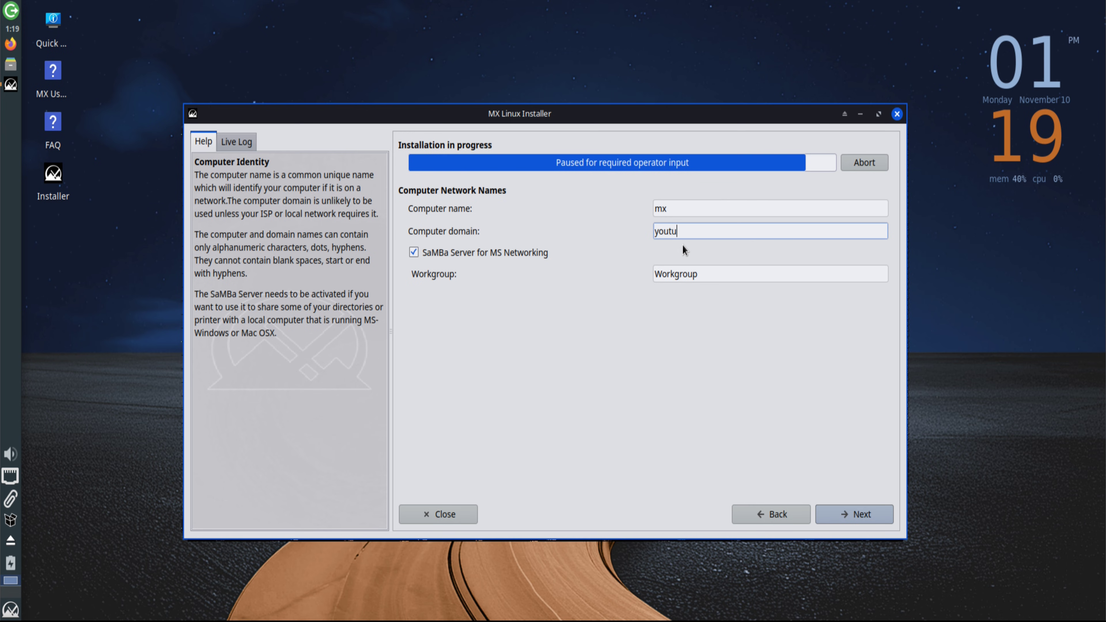
key("shift+Tab")
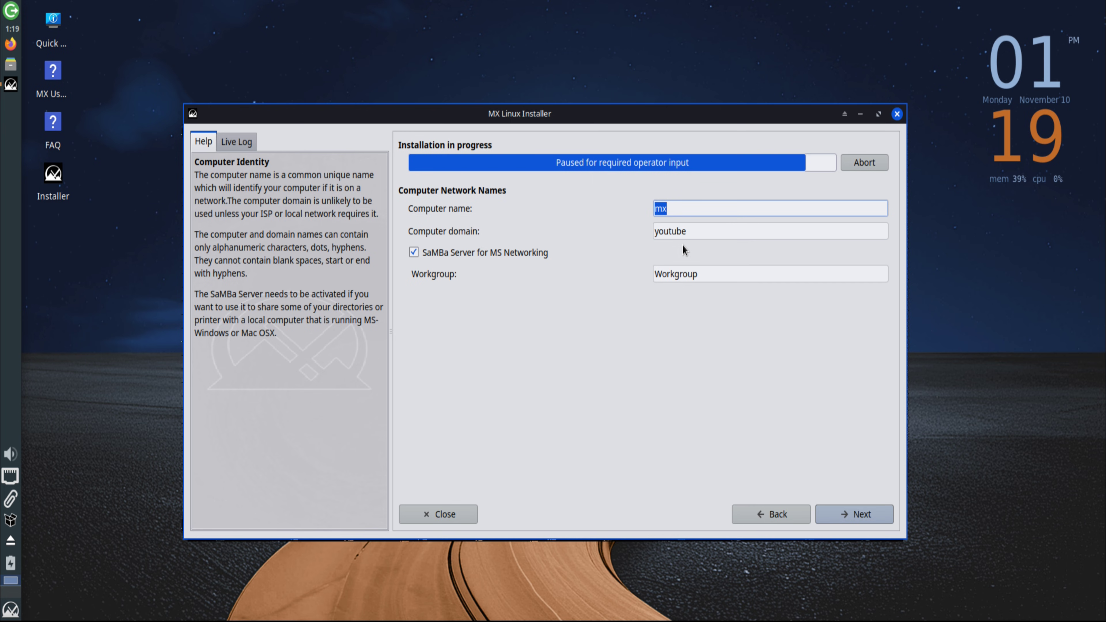
type("TechSolutionZPC")
key("BackSpace")
key("BackSpace")
type("-PC")
key("Return")
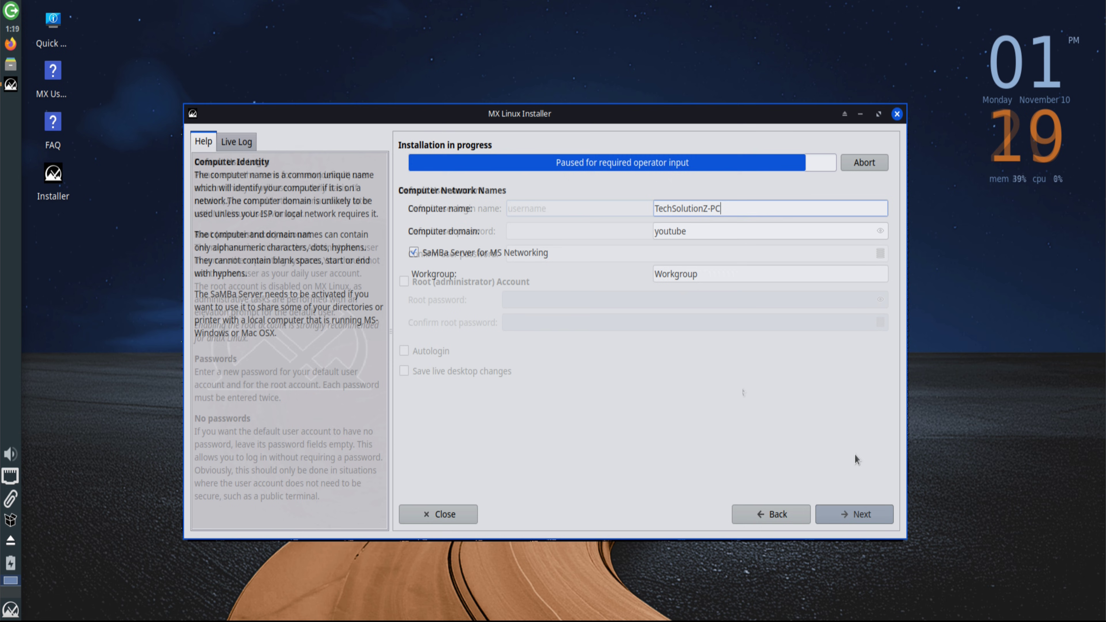
type("techs")
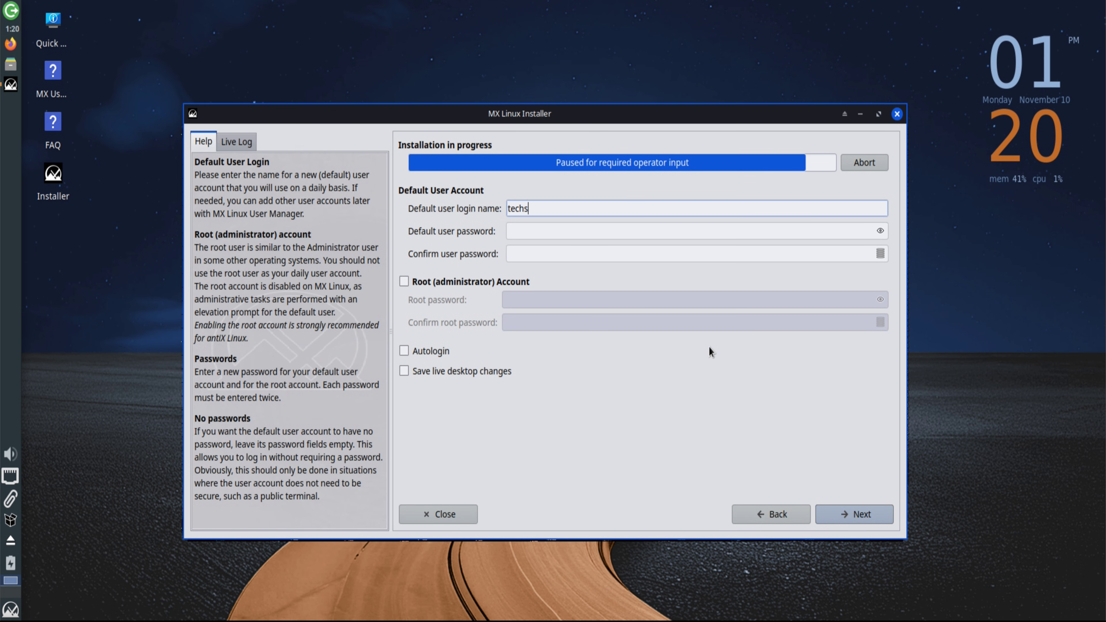
type("olutionz")
Enter and confirm the default user's password
key("Tab")
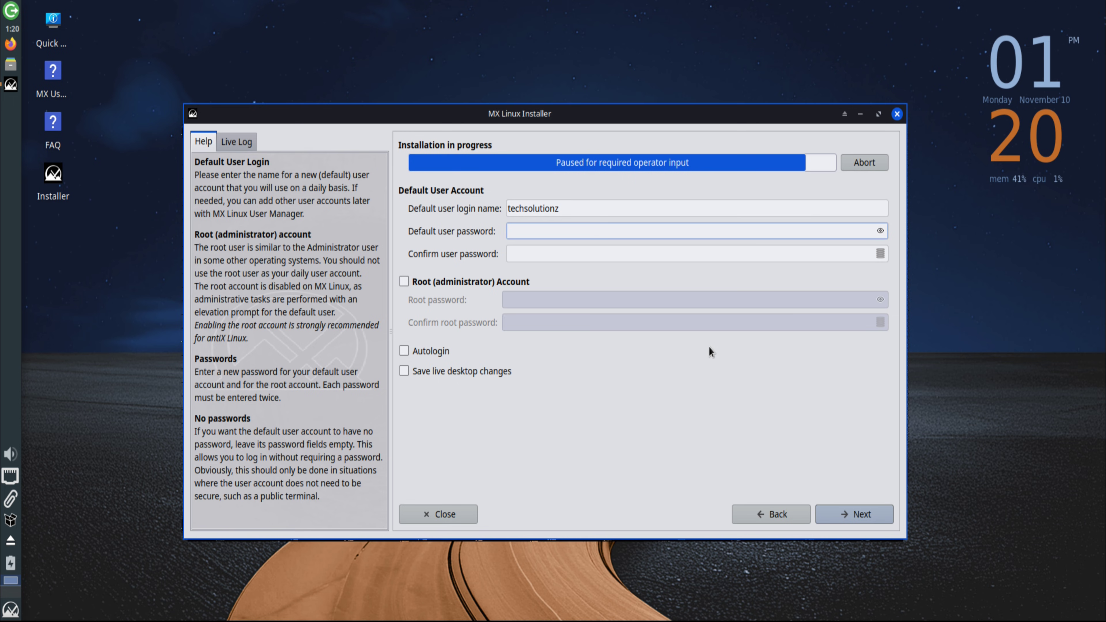
type("••••••")
key("Tab")
type("••")
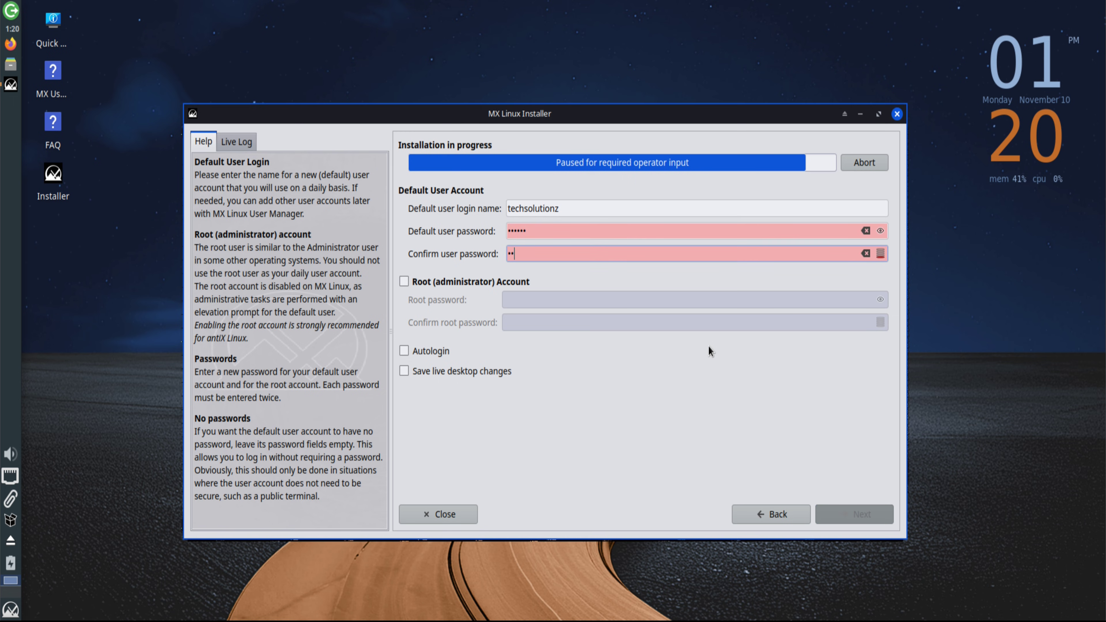
type("••••")
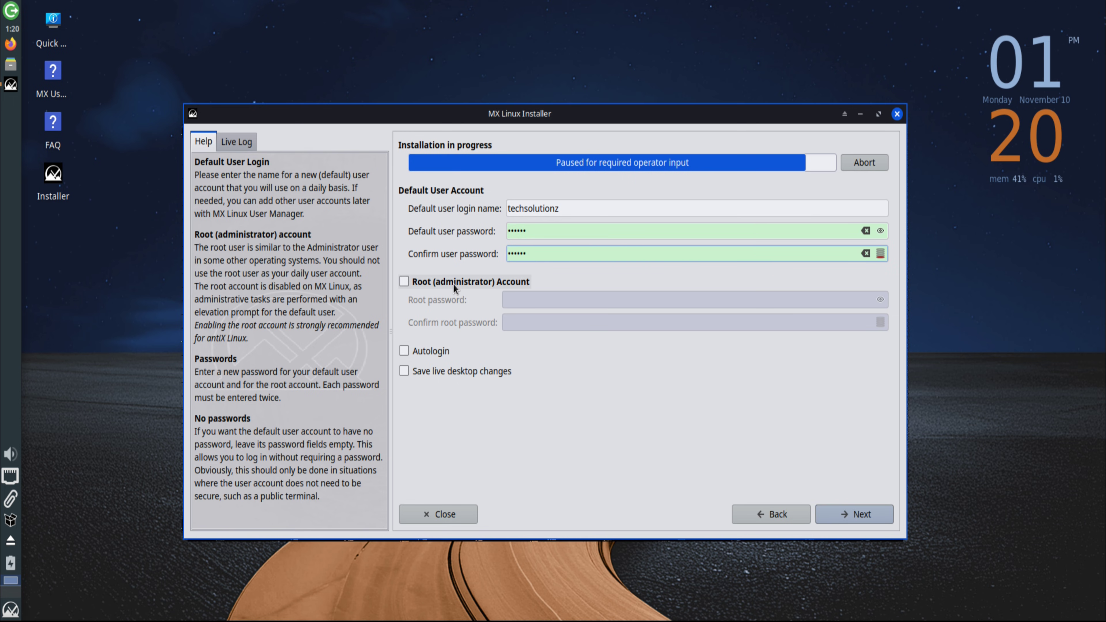
Enable the root administrator account with its own password and continue the installation
left_click(513, 282)
left_click(550, 295)
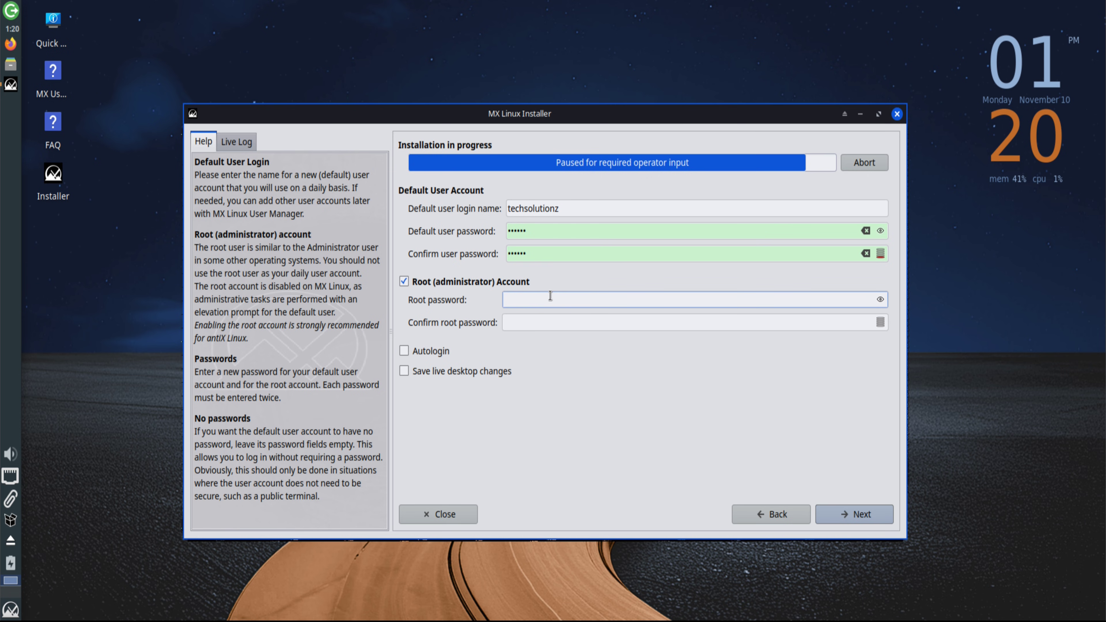
type("••••••")
key("Tab")
type("••••••")
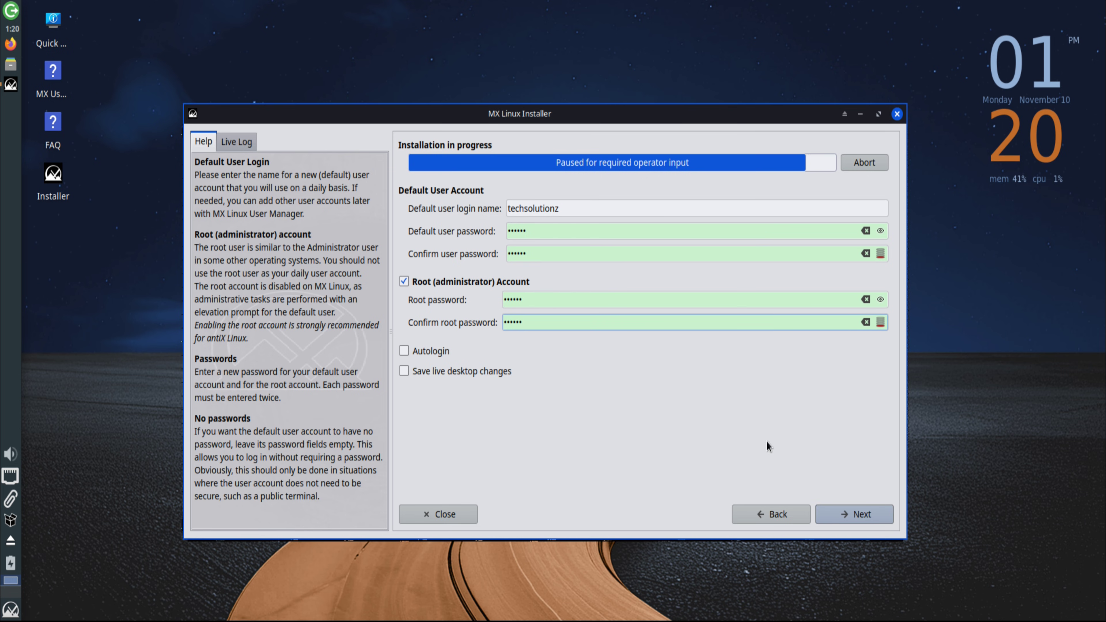
left_click(876, 512)
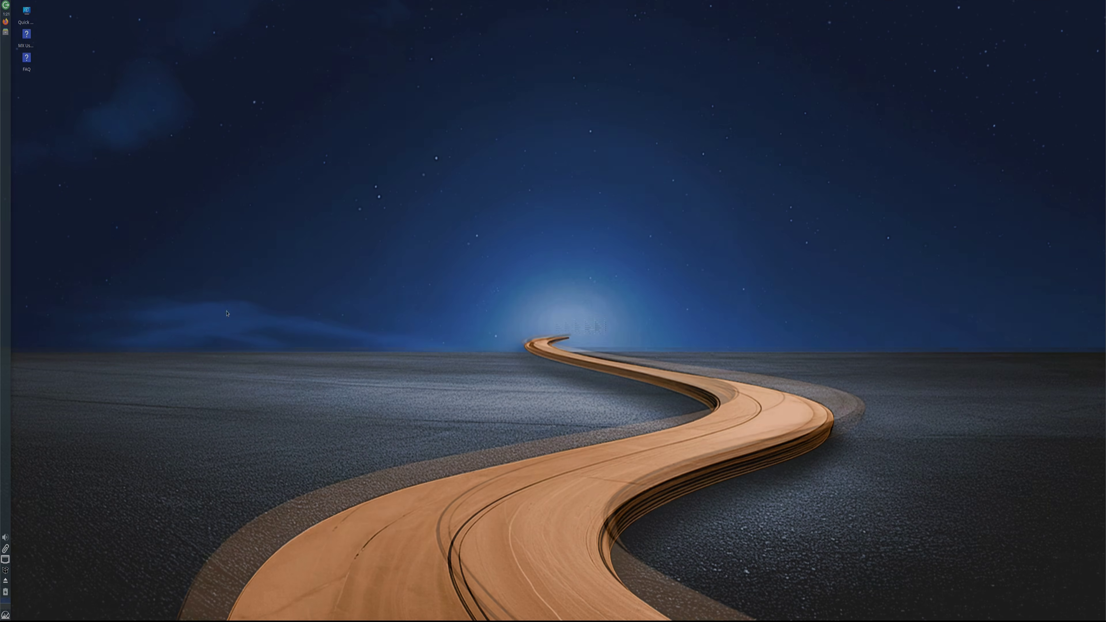
Open a terminal in the Desktop folder with a taller window and larger text
right_click(253, 260)
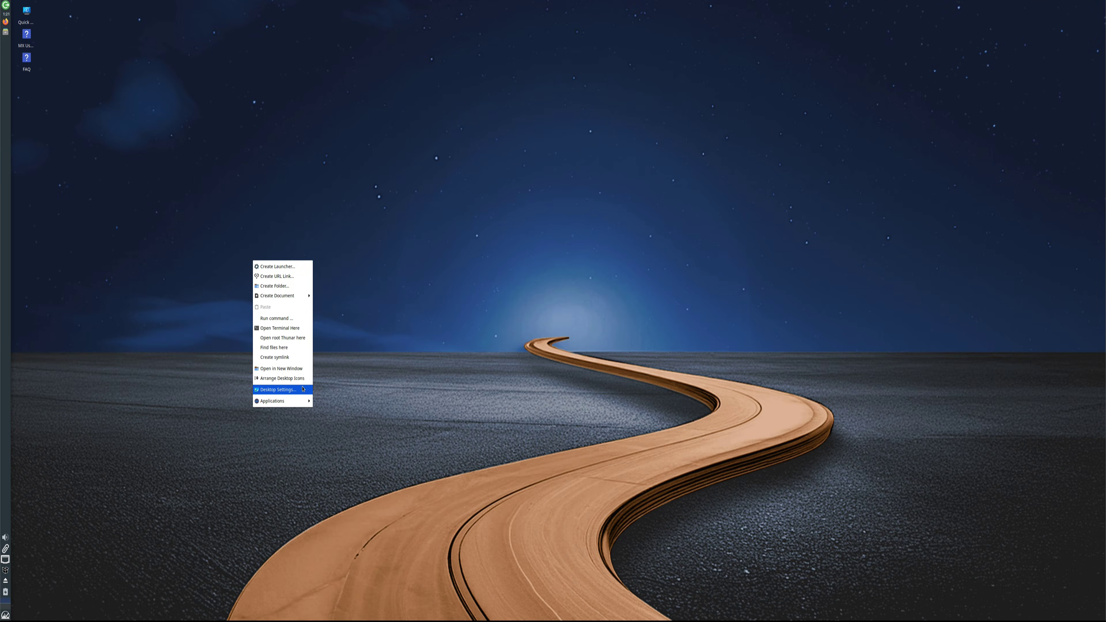
left_click(280, 328)
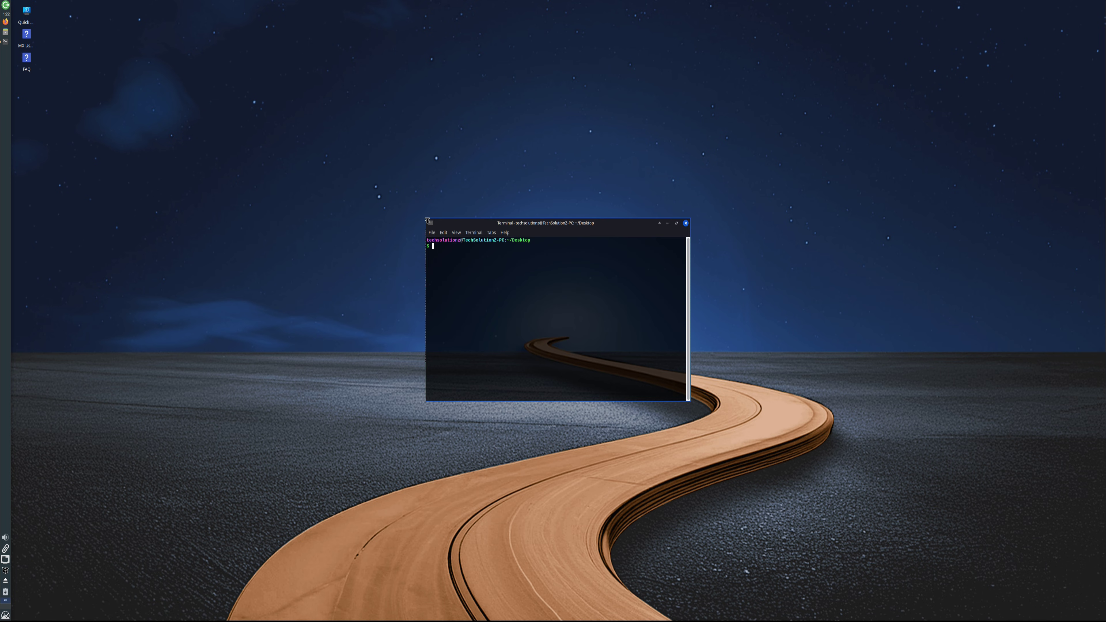
left_click_drag(419, 213, 72, 42)
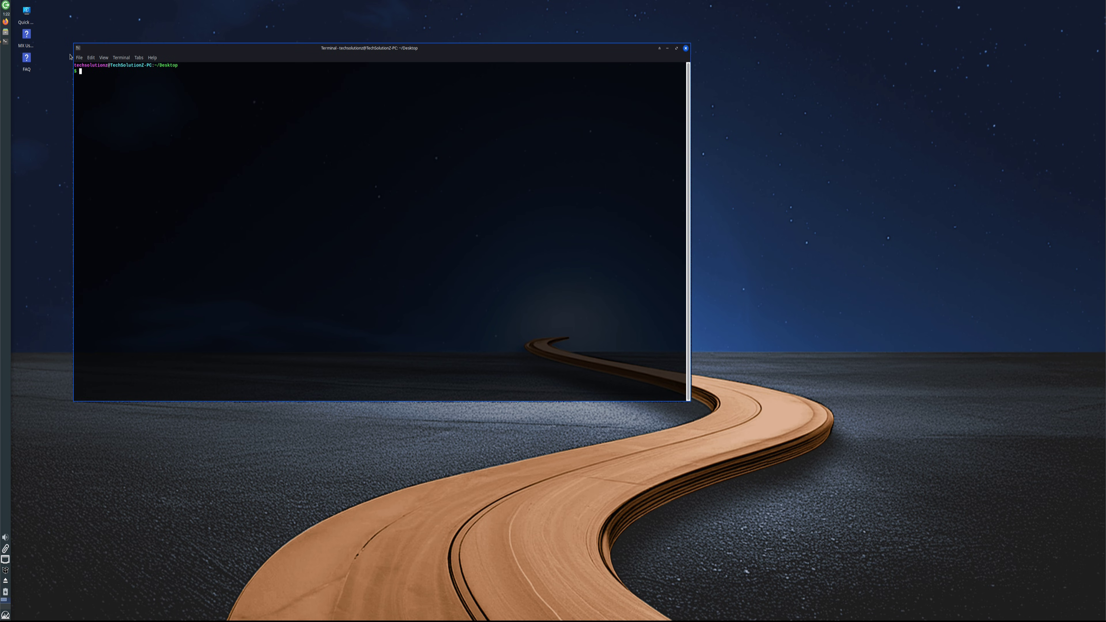
key("ctrl+plus")
key("ctrl+plus")
key("ctrl+plus")
key("ctrl+plus")
key("ctrl+plus")
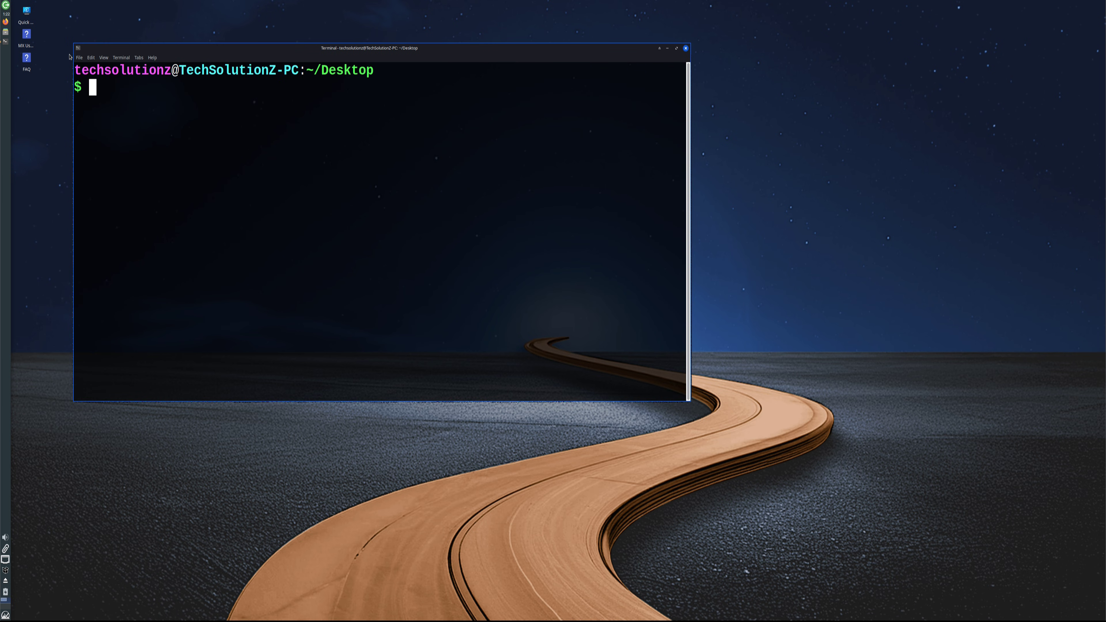
Run sudo apt update with the account password to refresh package lists
type("sudo apt u")
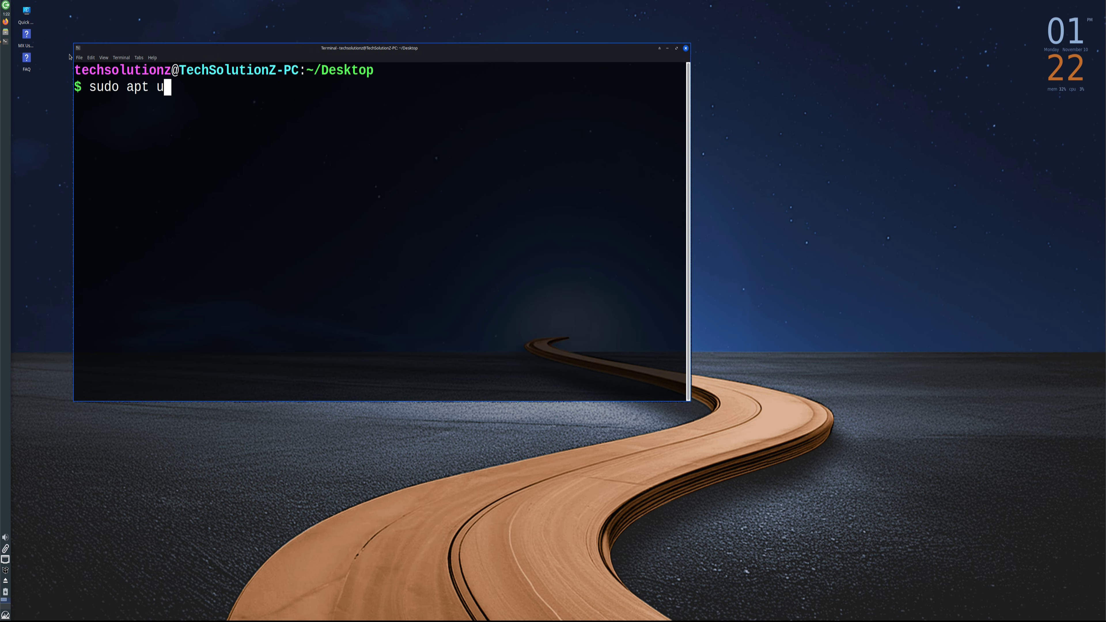
type("pdate")
key("Return")
type("***")
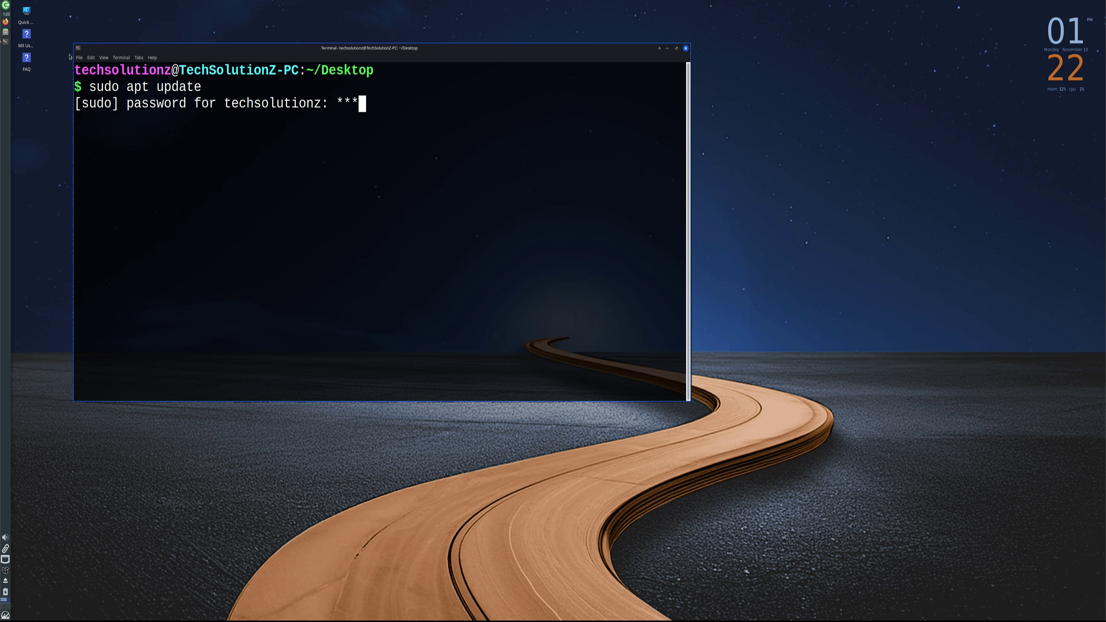
type("***")
key("Return")
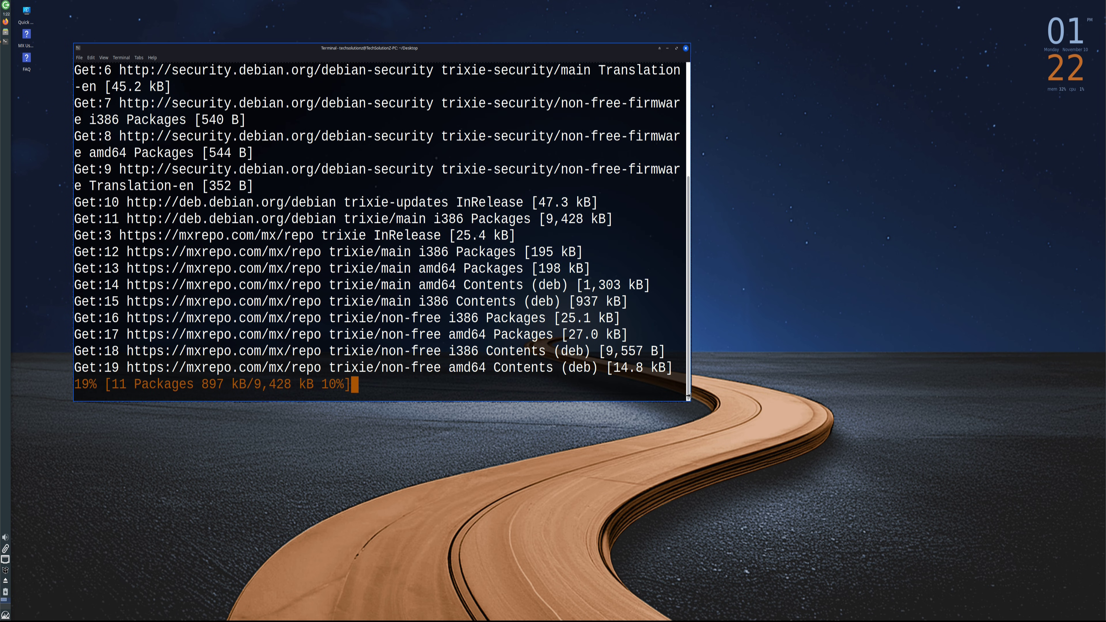
left_click_drag(688, 396, 949, 402)
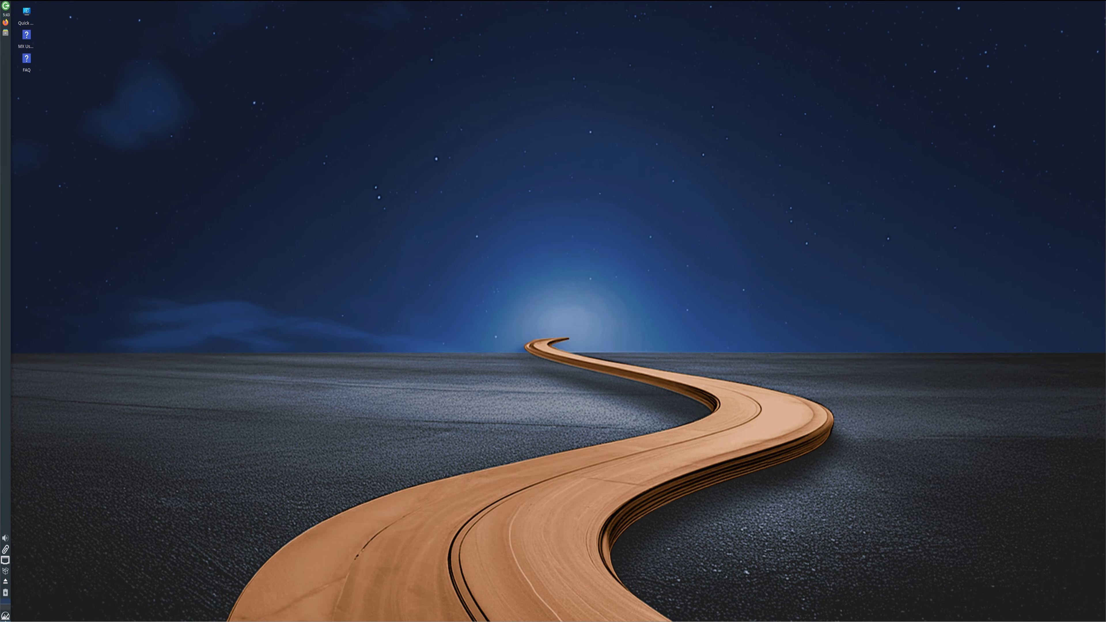
Browse the System and Settings menu categories, then open Desktop Settings from the desktop menu
left_click(5, 615)
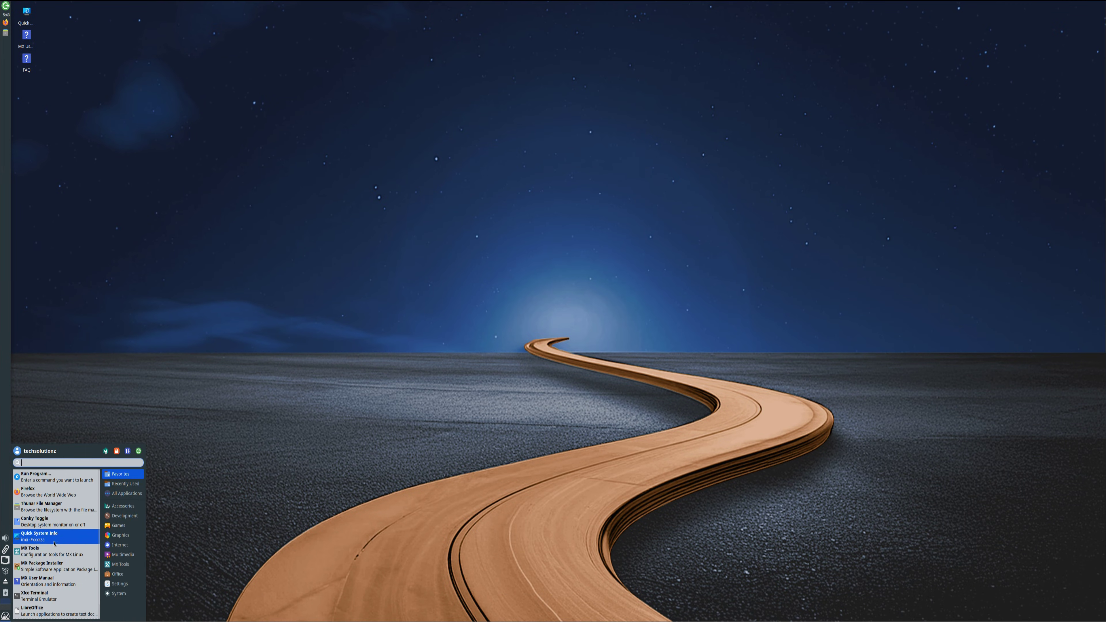
left_click(115, 594)
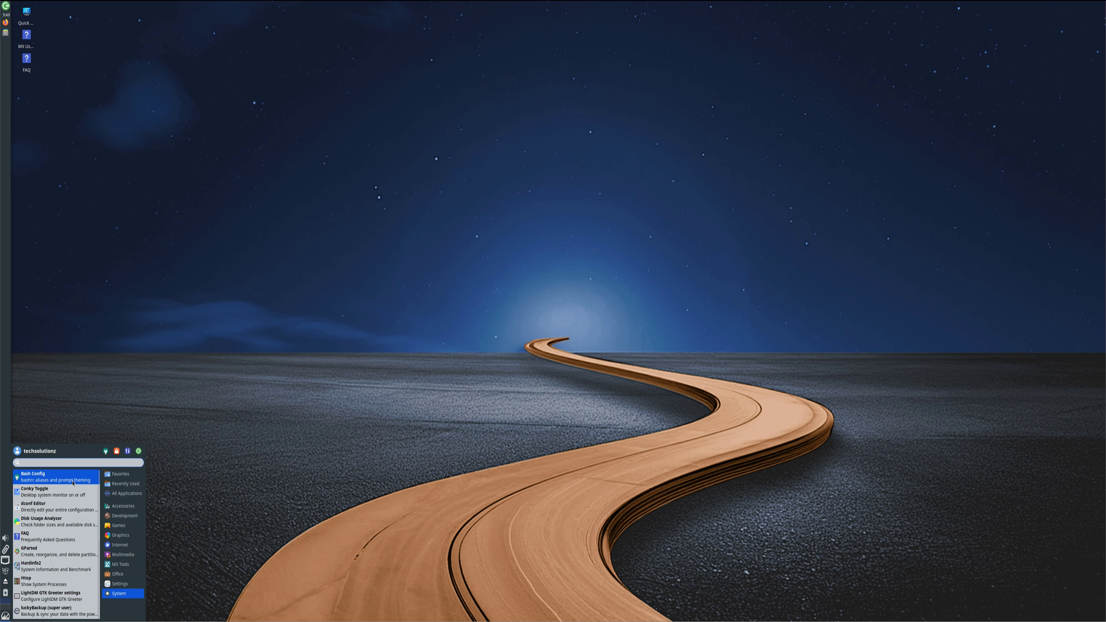
scroll(65, 523, "down", 1)
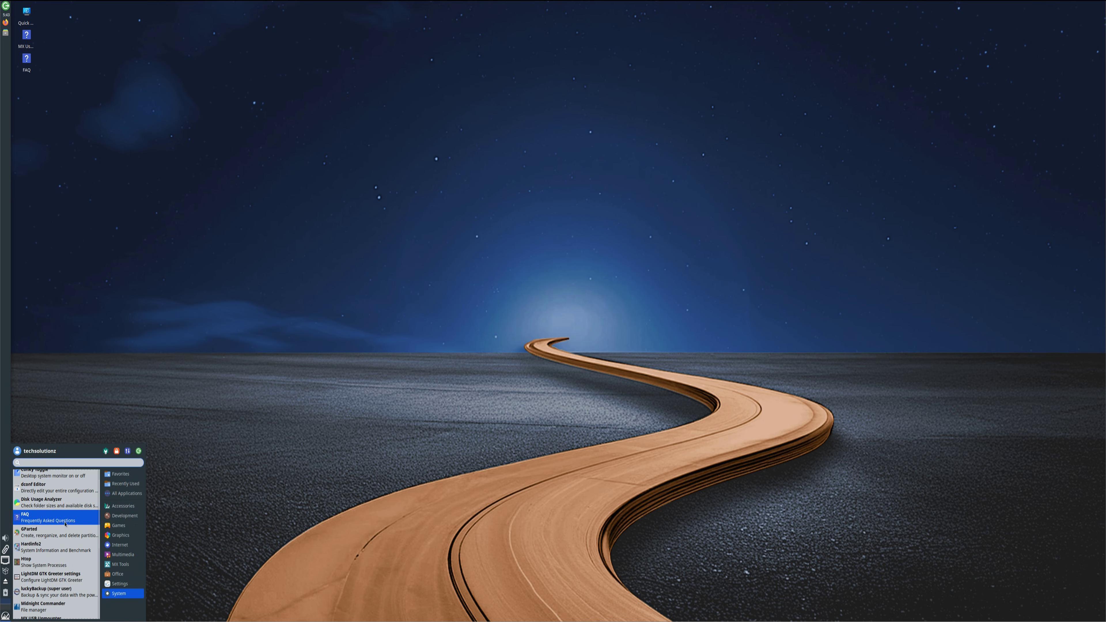
left_click(119, 584)
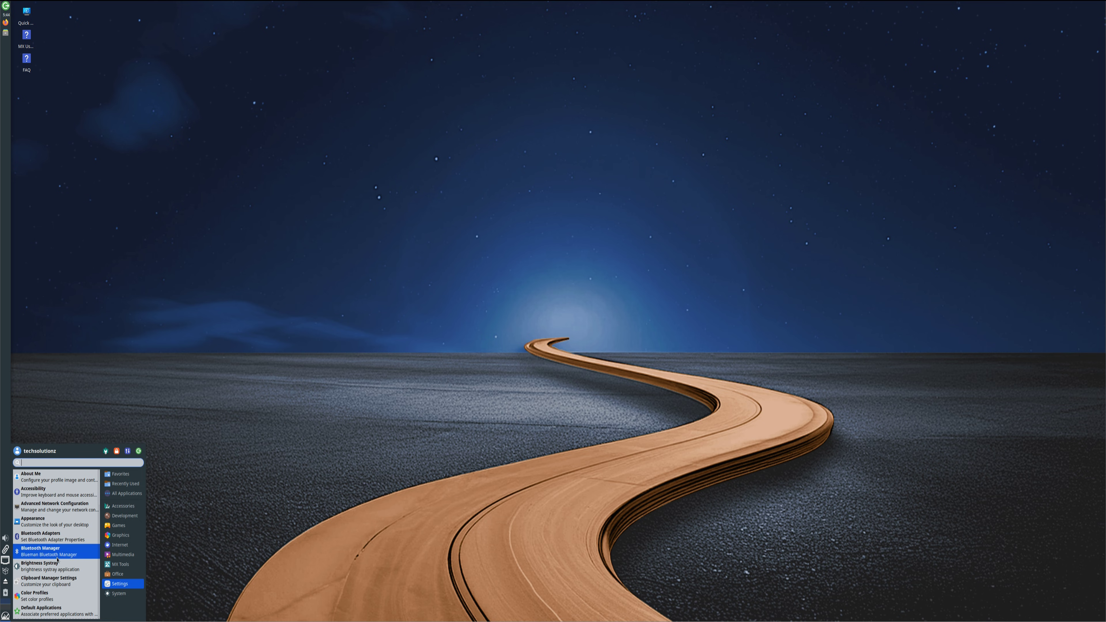
right_click(211, 248)
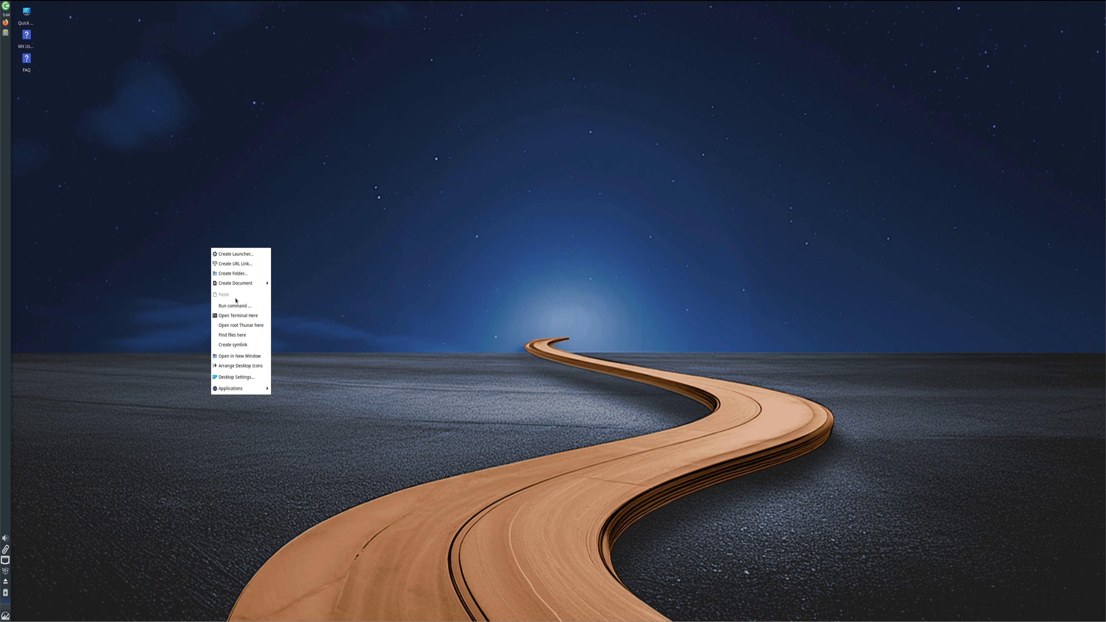
mouse_move(243, 390)
Preview several wallpapers from the xfce folder in Xfce Desktop Settings
left_click(248, 376)
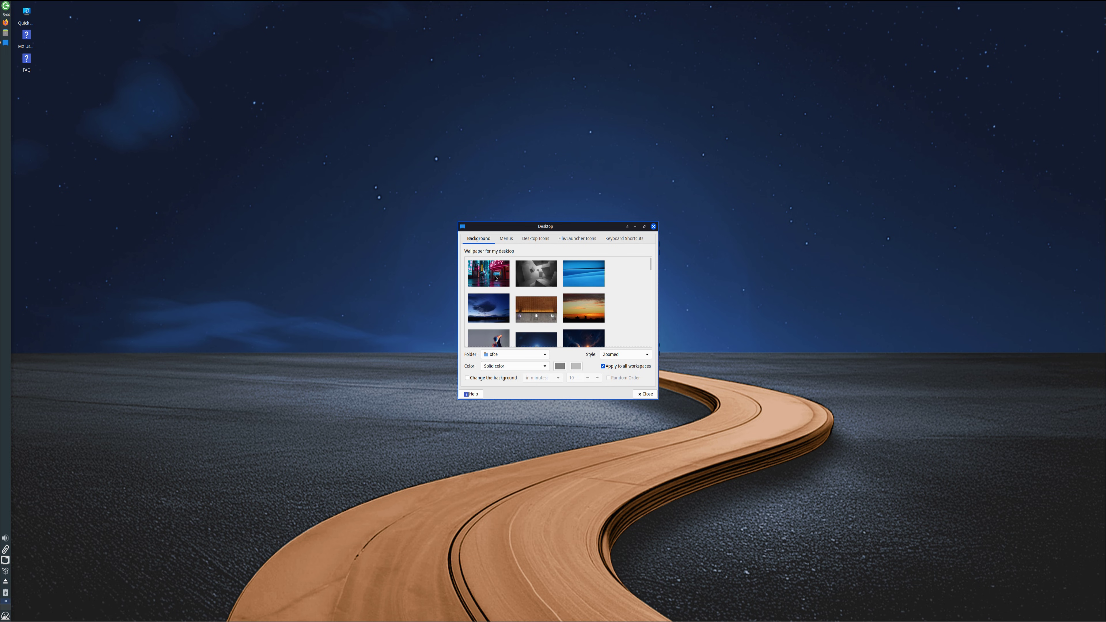
key("Right")
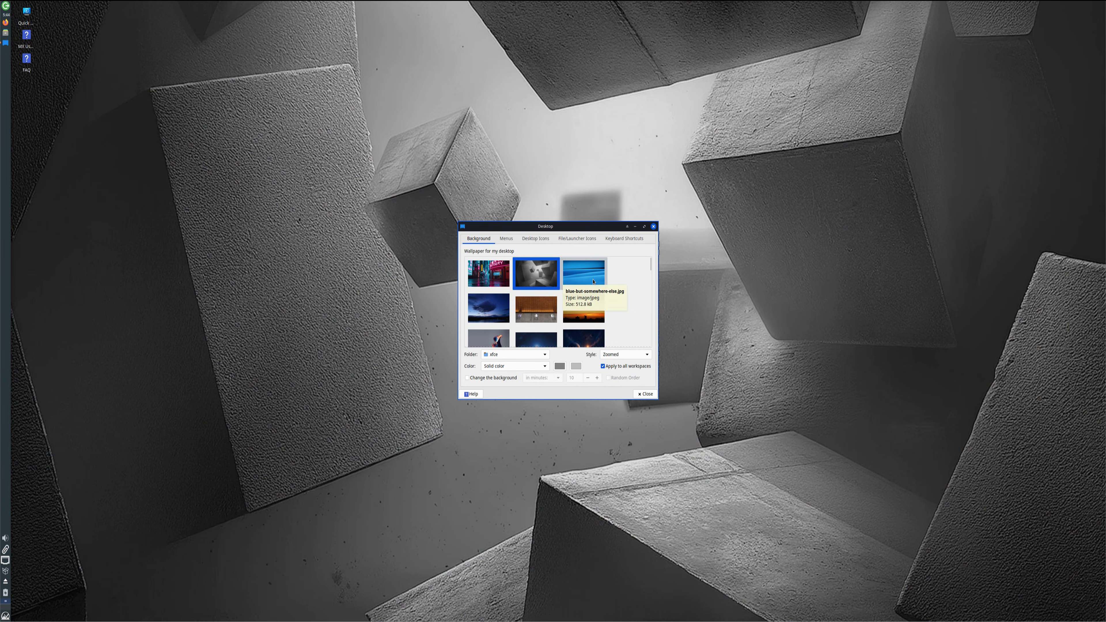
key("Right")
key("Down")
key("Left")
key("Right")
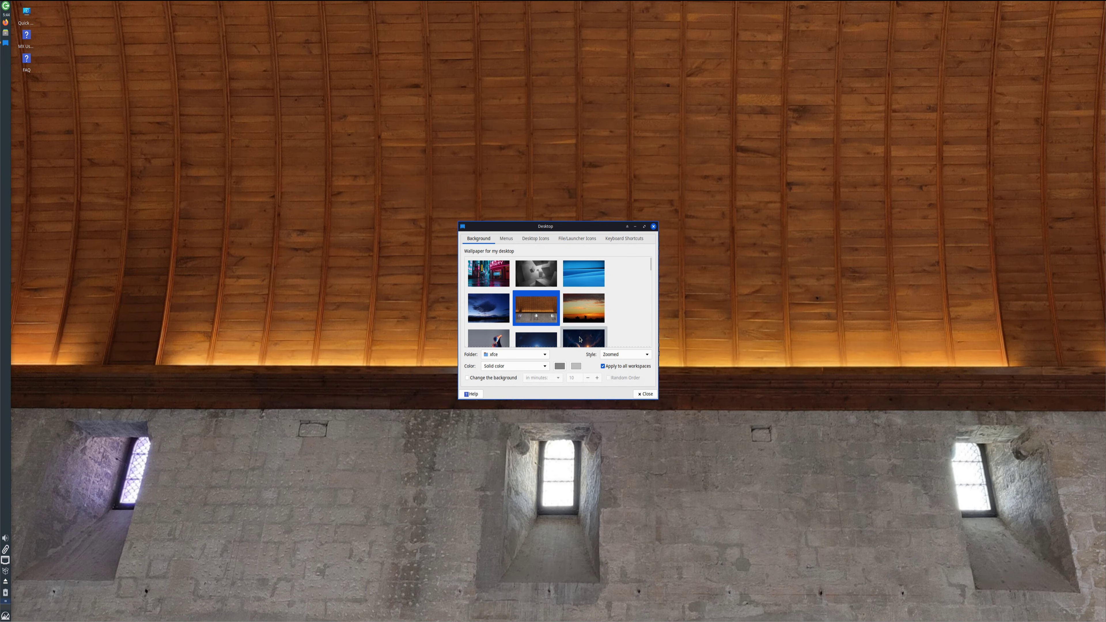
key("Down")
key("Left")
Pick the neon Infinity street scene with the robot as wallpaper and close the settings
left_click(483, 335)
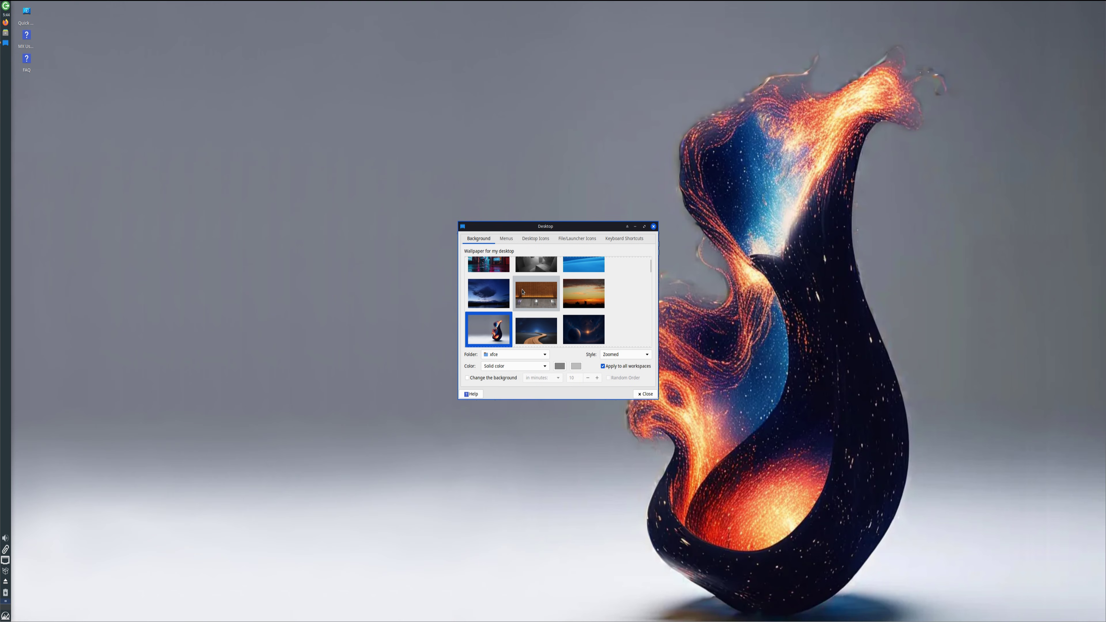
left_click(535, 291)
left_click(533, 270)
key("Left")
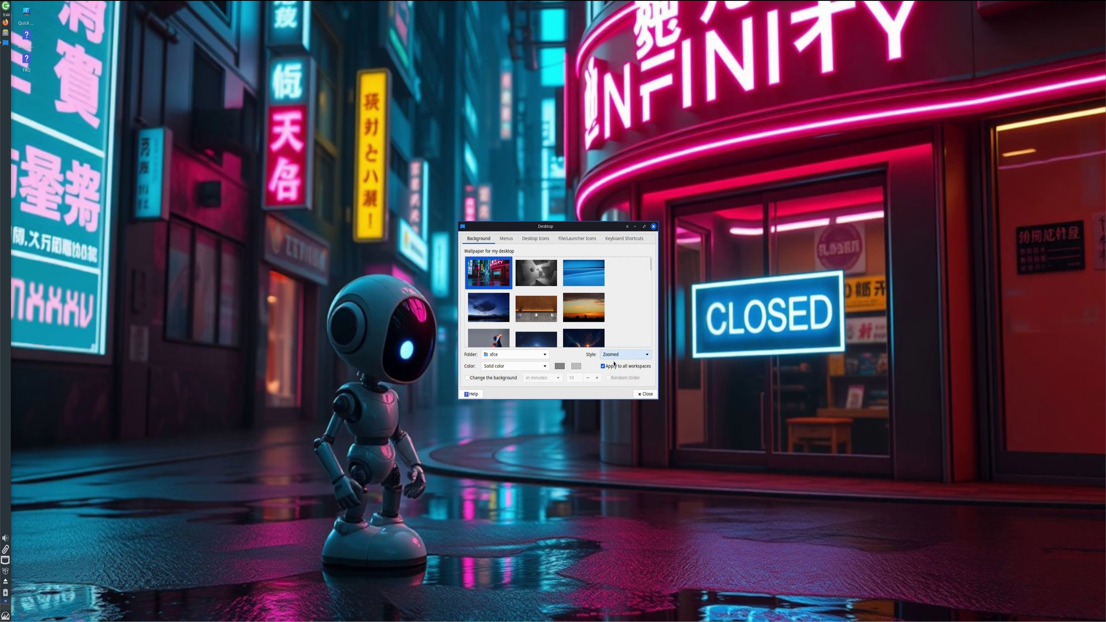